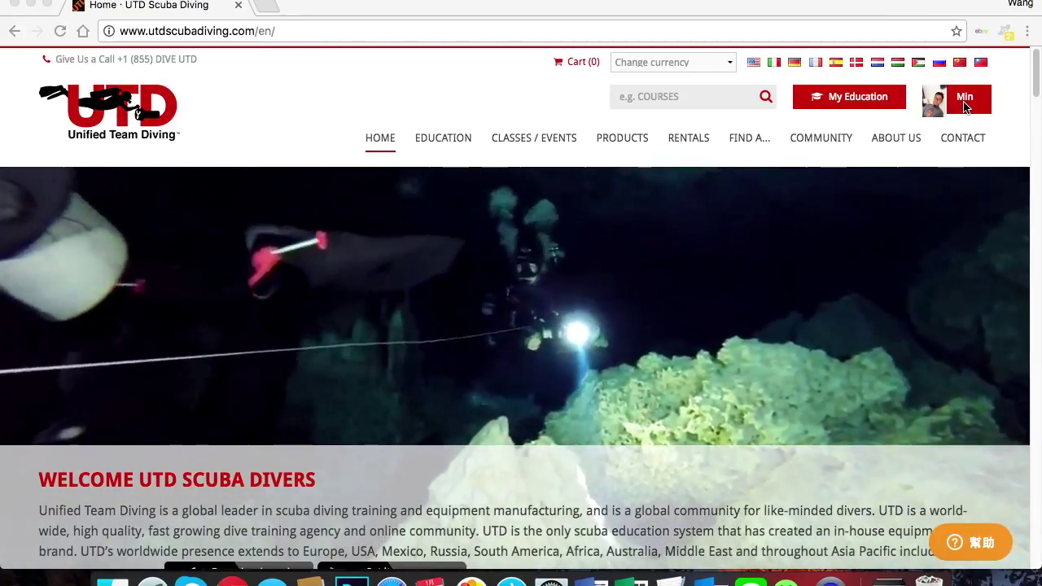
Step: Switch to the UTD Scuba Diving admin site and open the form for a new class or event
mouse_move(965, 108)
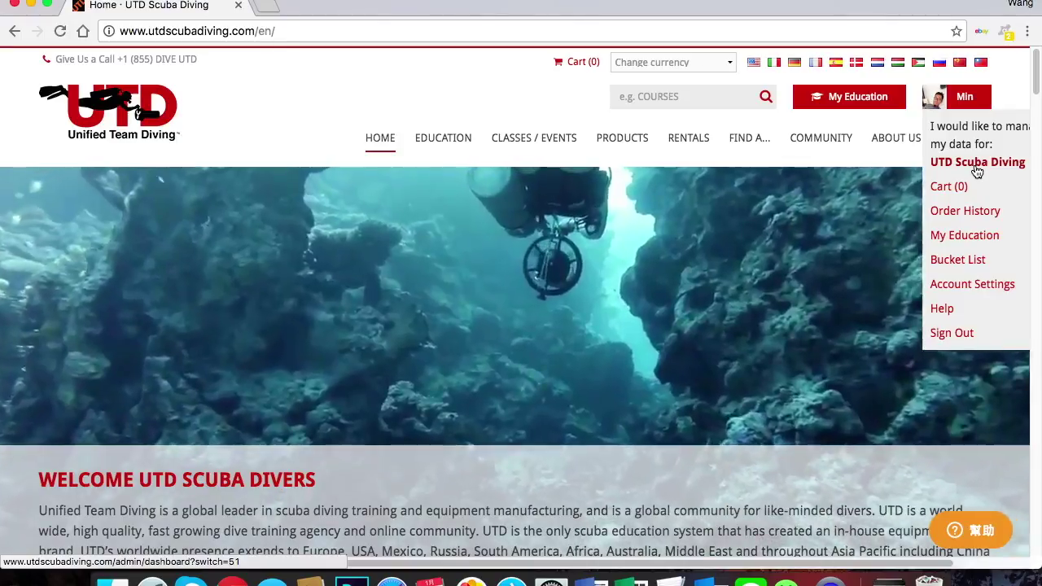
click(976, 162)
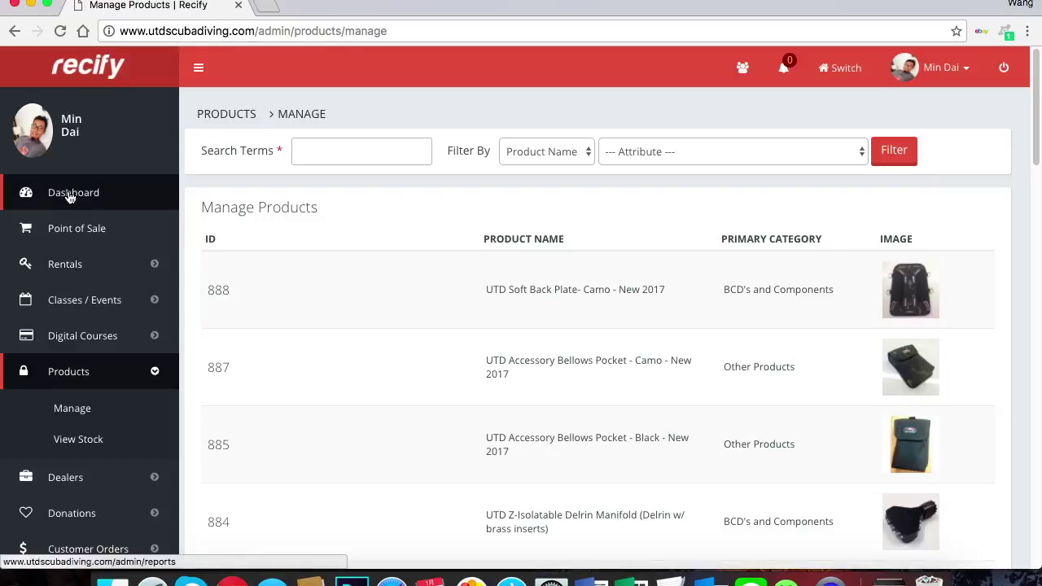
click(92, 302)
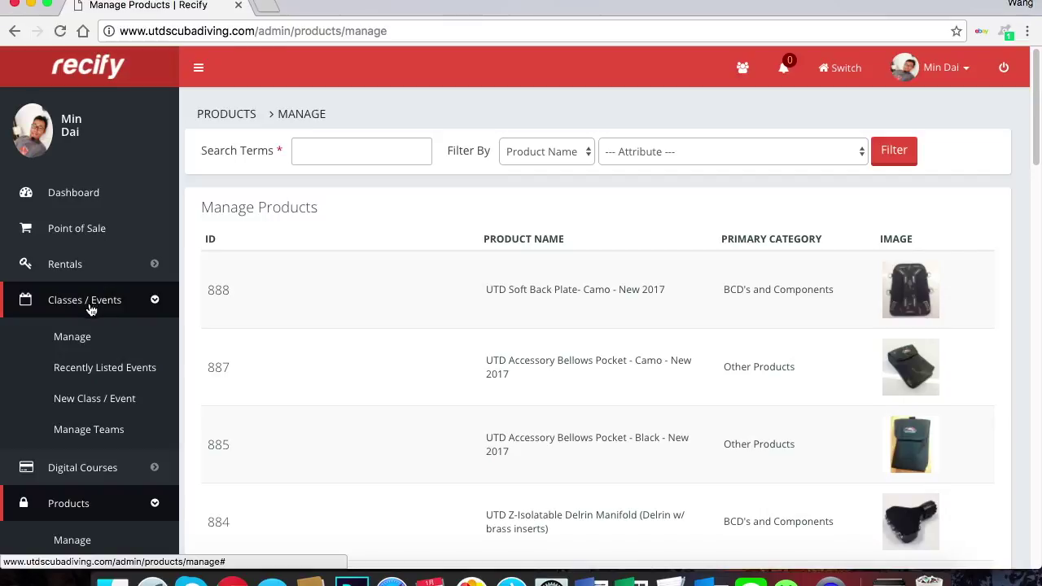
click(112, 407)
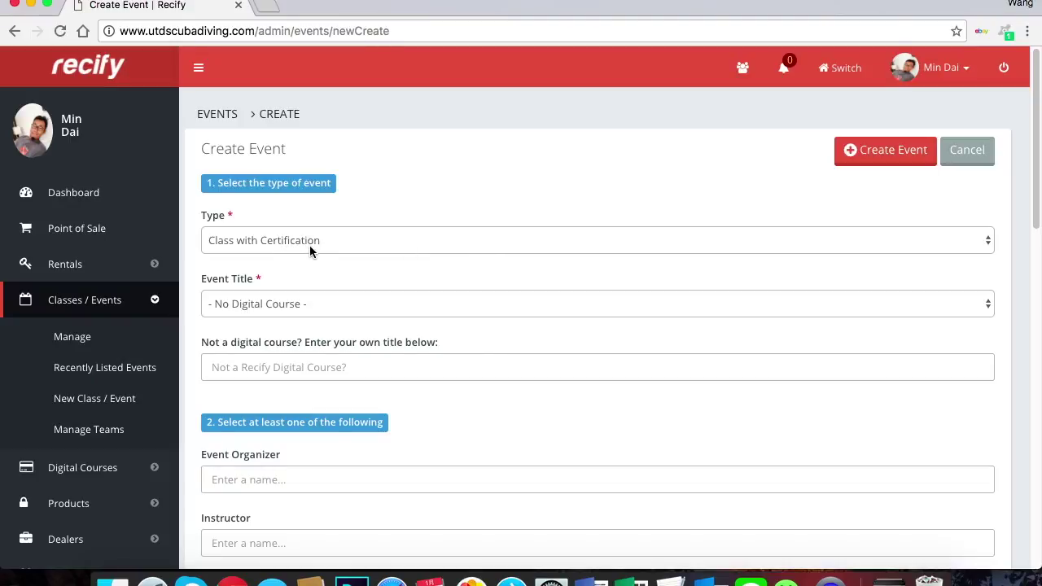
Step: Choose the Open Water digital course as the event title
drag(1033, 206, 1034, 238)
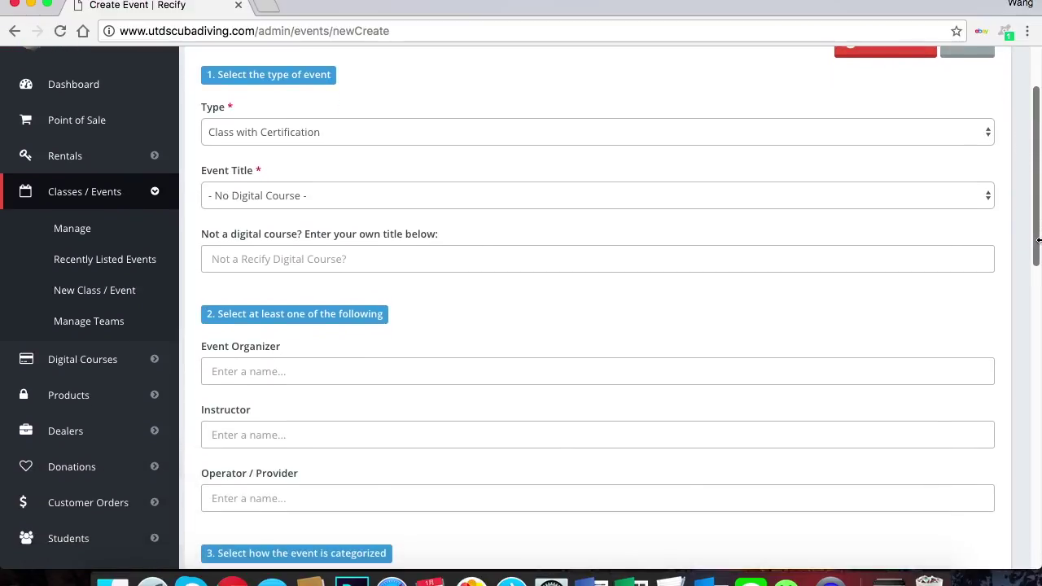
click(309, 196)
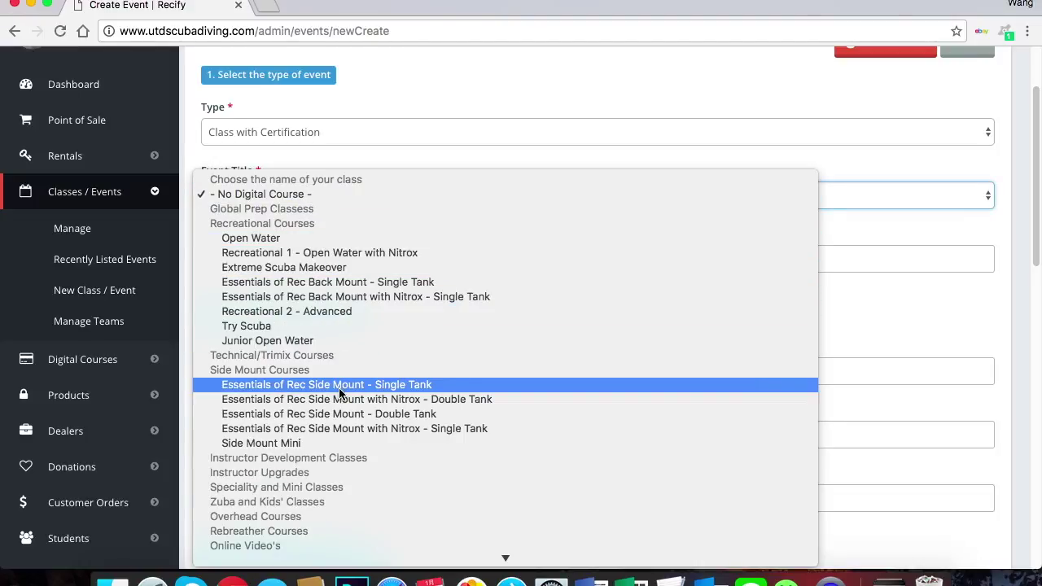
click(300, 242)
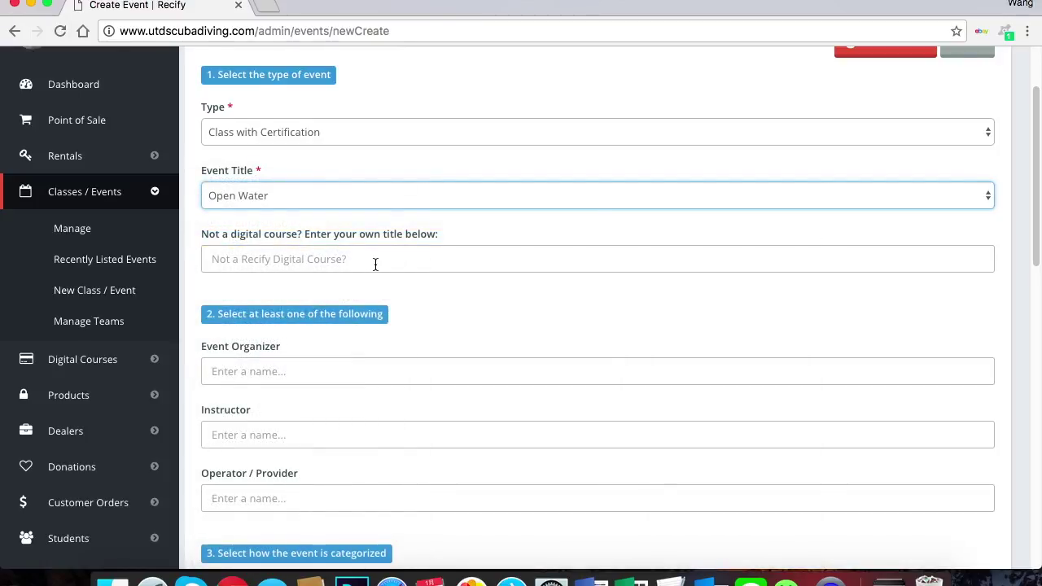
Step: Fill in the event organizer and instructor by searching for the instructor's name and picking the matching entries
click(281, 371)
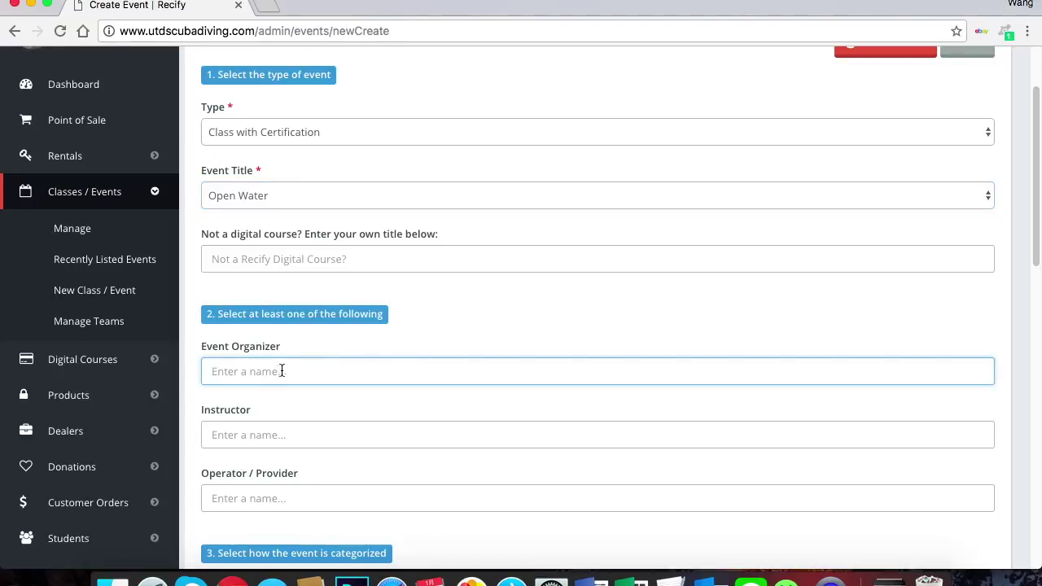
text(jas)
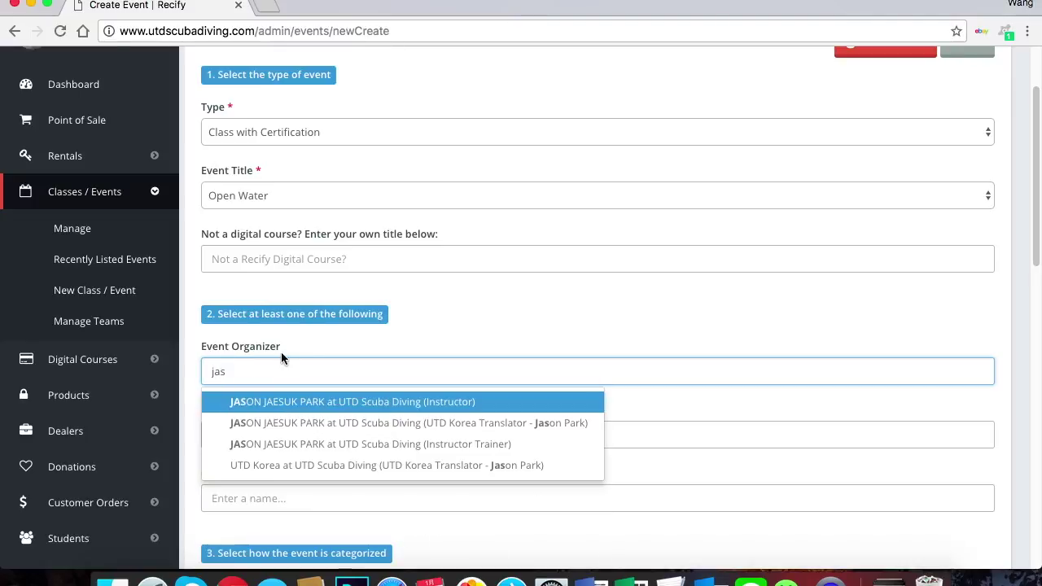
click(256, 402)
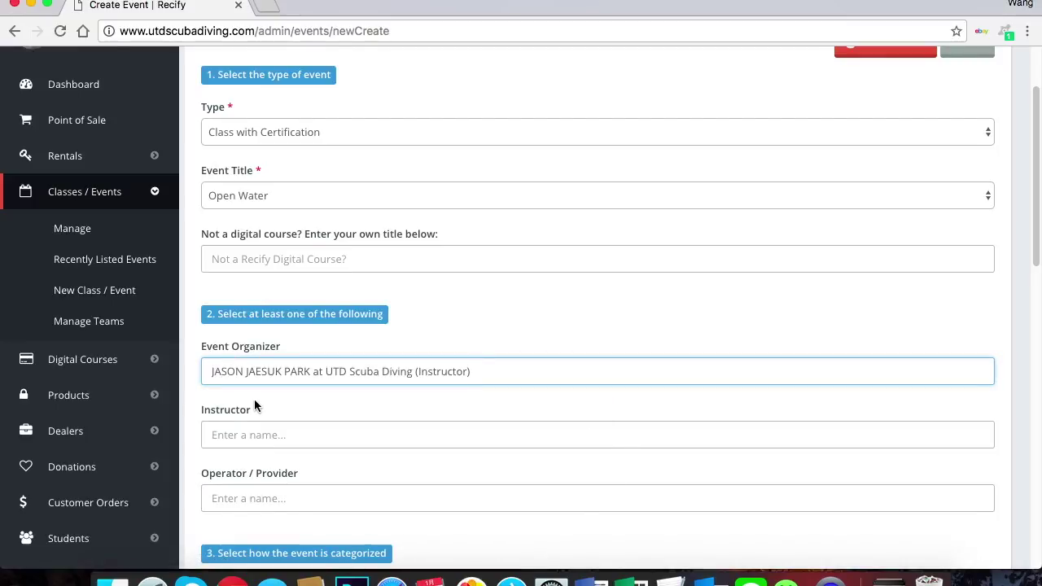
click(259, 435)
text(jaso)
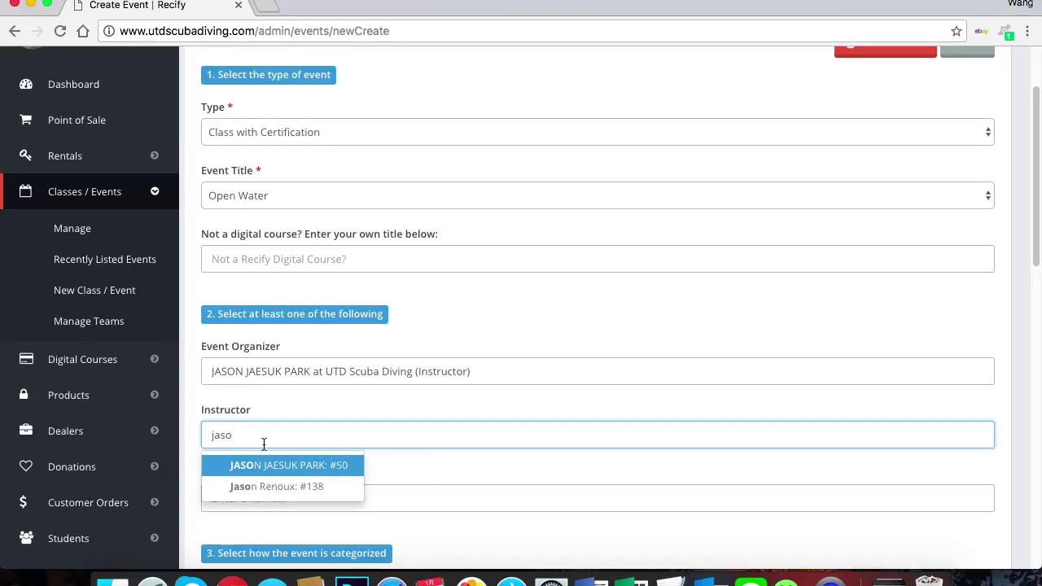
click(272, 464)
Step: Assign the same instructor as the event's operator/provider
click(271, 498)
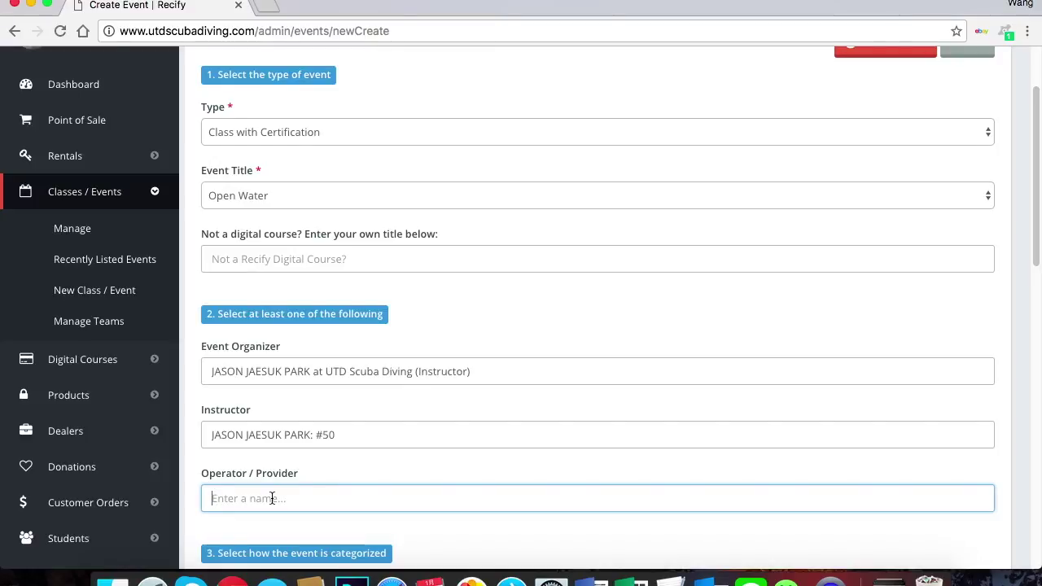
text(jas)
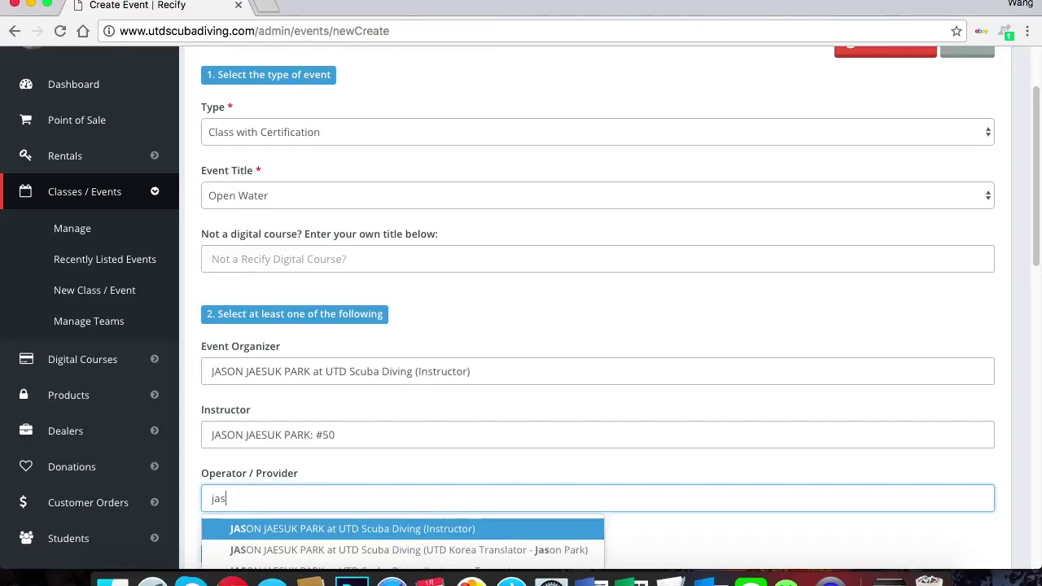
click(287, 528)
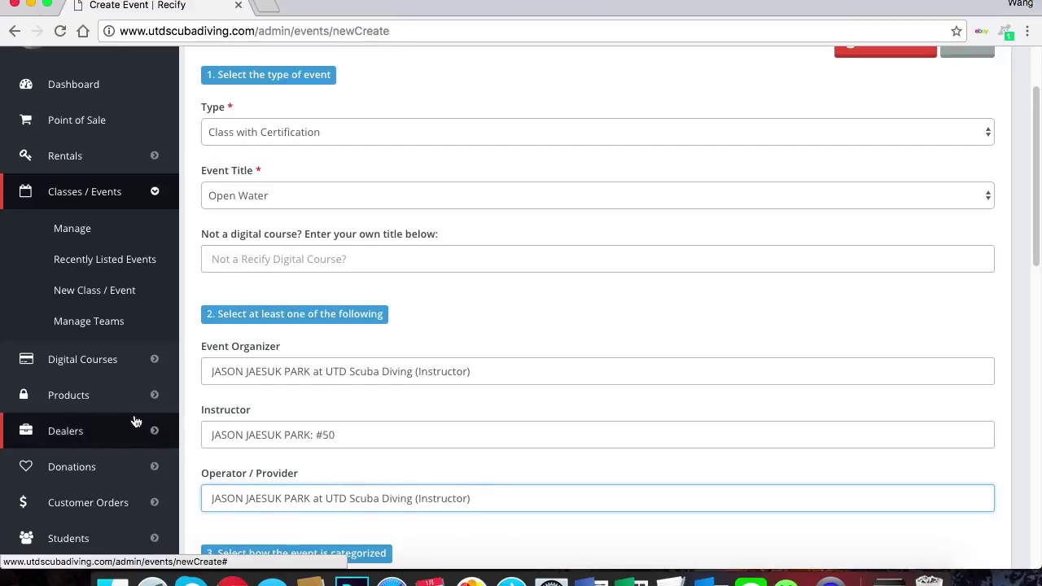
Step: Categorize the event with the activity Scuba and the category Recreational Classes
drag(1034, 189, 1032, 351)
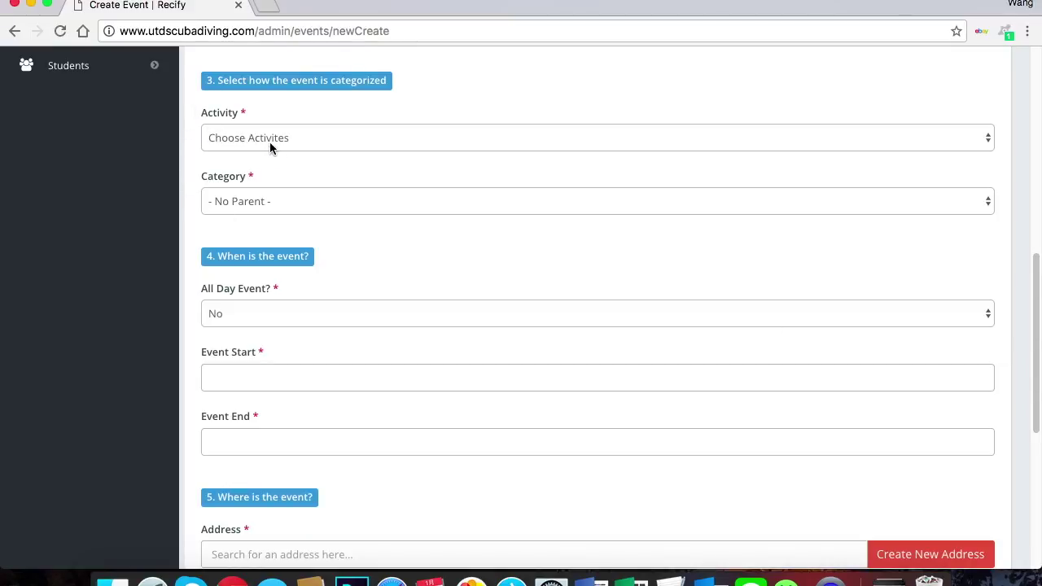
click(983, 137)
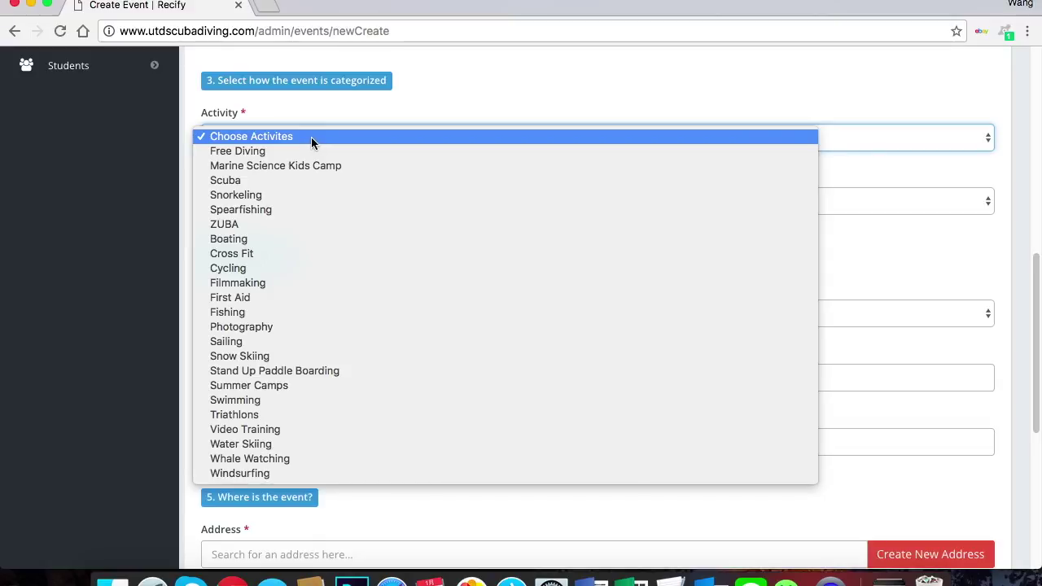
click(307, 180)
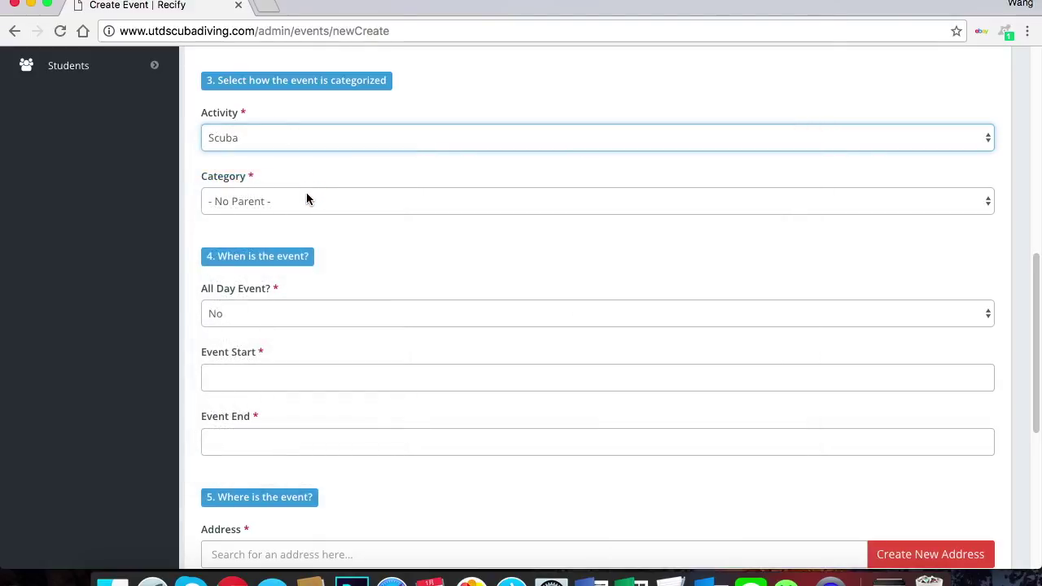
click(306, 202)
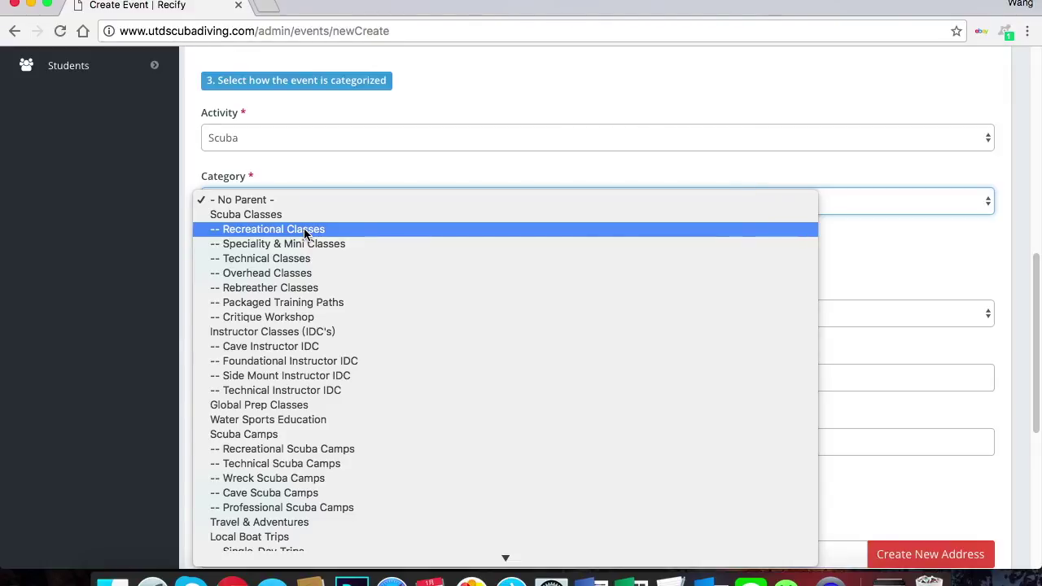
click(303, 230)
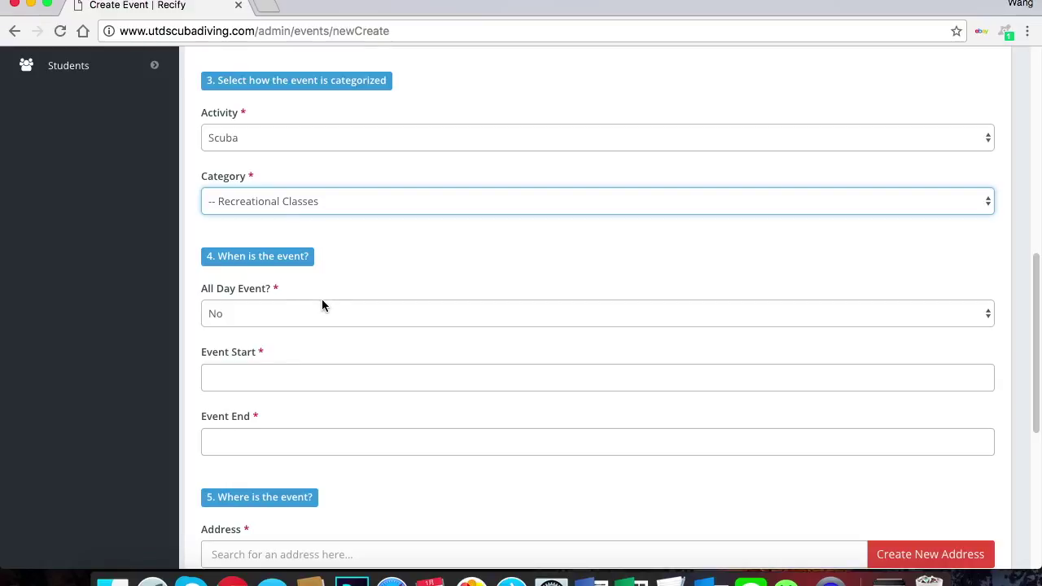
Step: Make it an all-day event and set the event start date to 2017-01-28
click(251, 319)
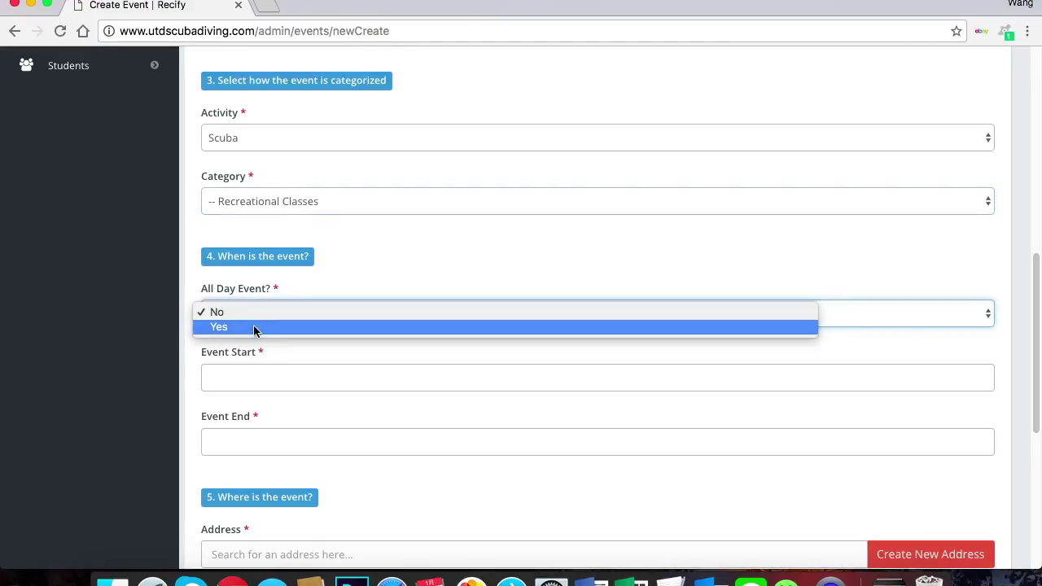
click(253, 327)
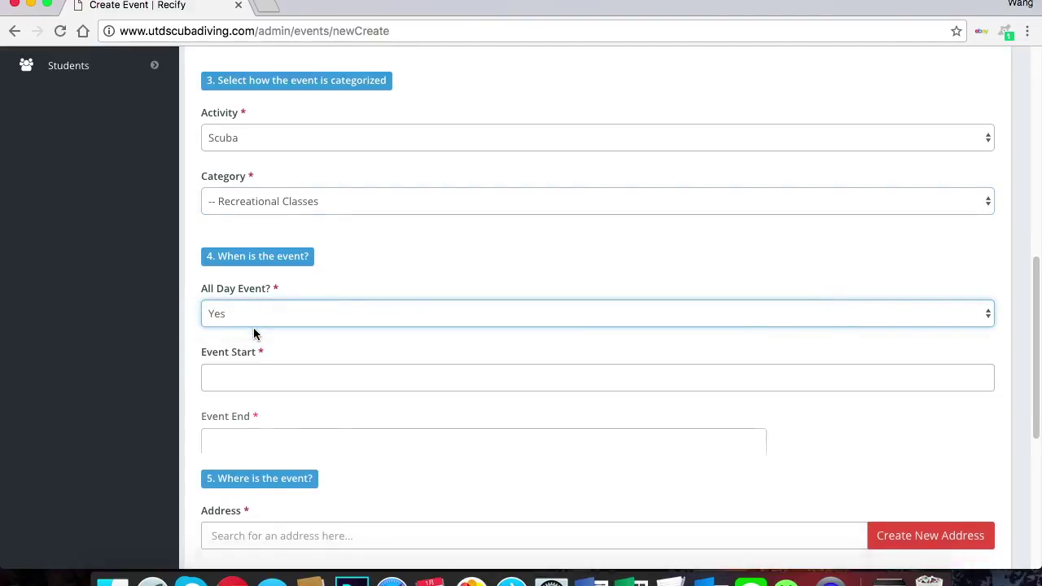
click(281, 379)
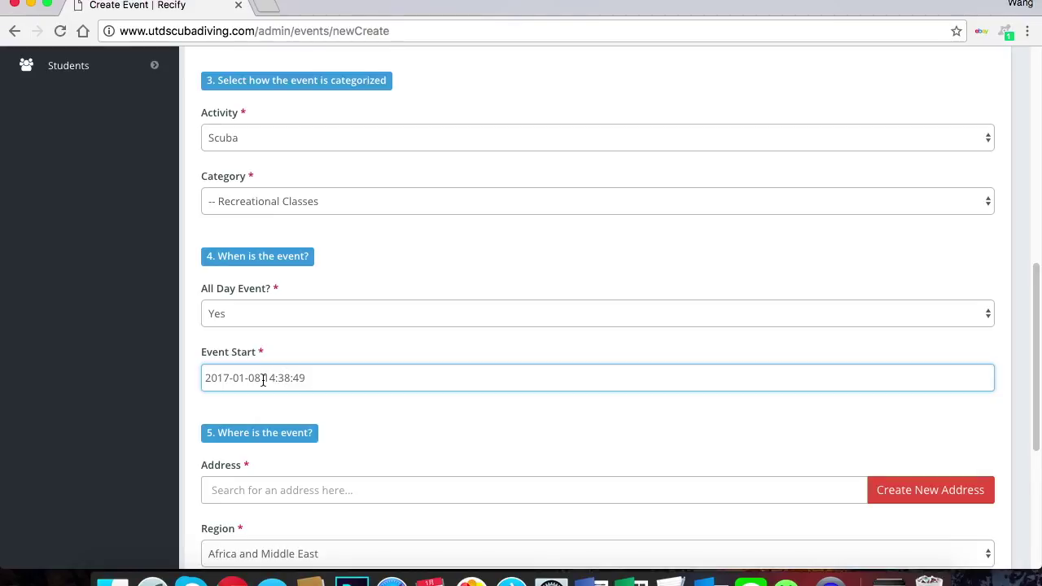
key(BackSpace)
text(7)
drag(253, 378, 258, 379)
key(BackSpace)
key(BackSpace)
text(28)
click(369, 408)
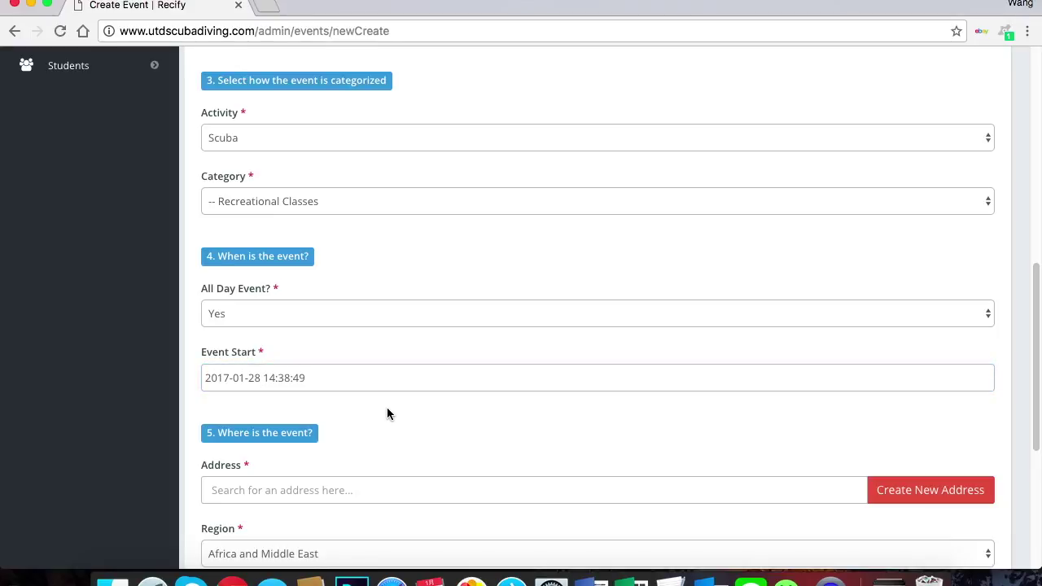
Step: Search the event addresses for "abyss" and select the first Abyss Tech address
scroll(386, 407, up, 1)
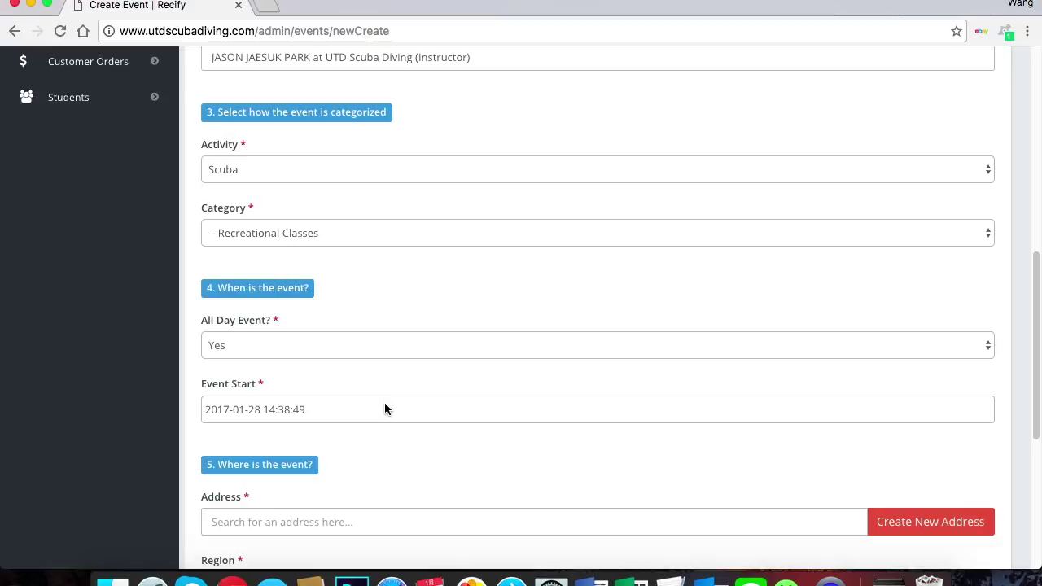
scroll(385, 402, down, 5)
scroll(384, 400, down, 2)
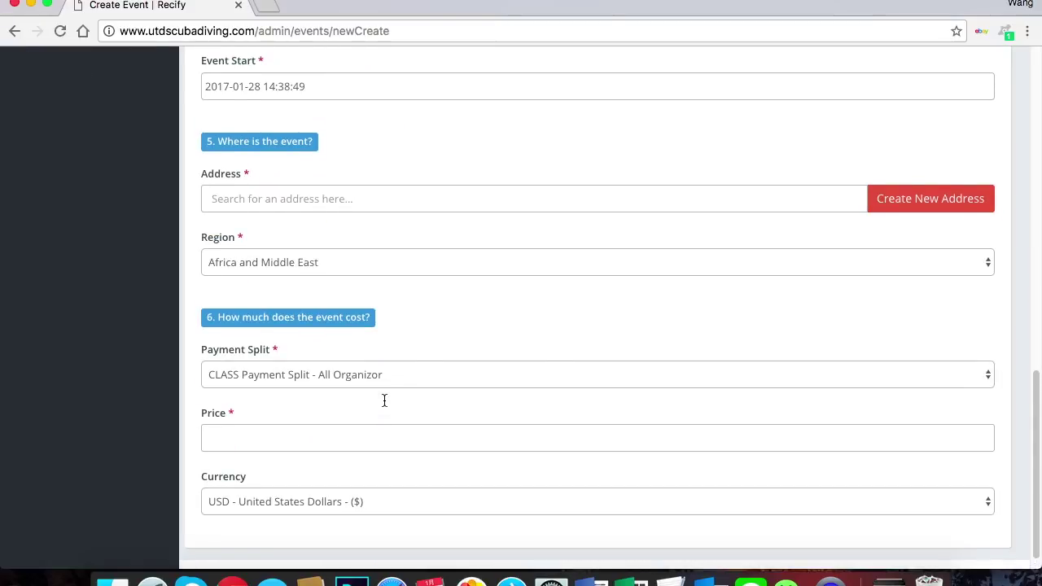
click(220, 205)
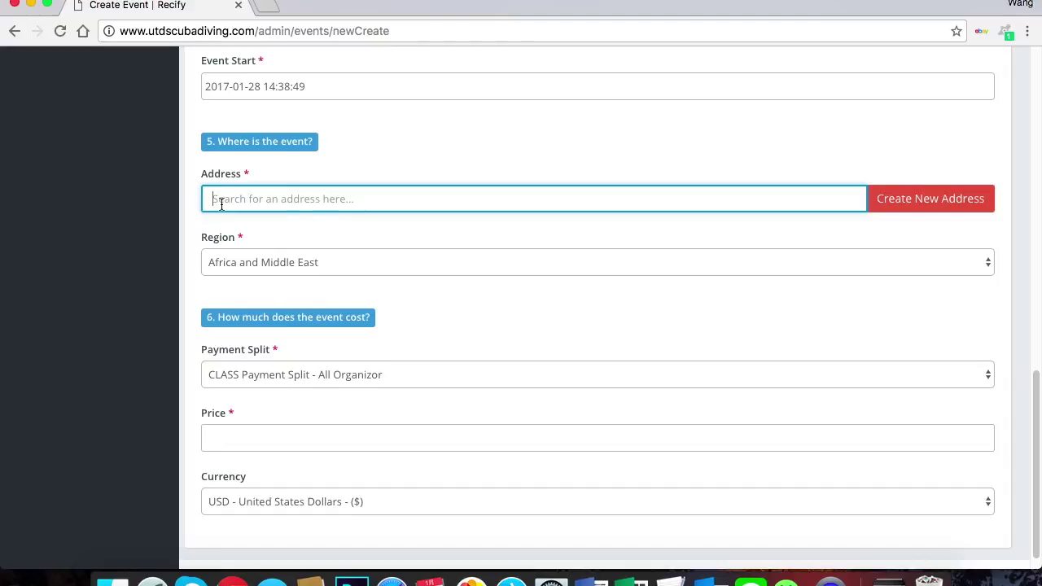
text(ab)
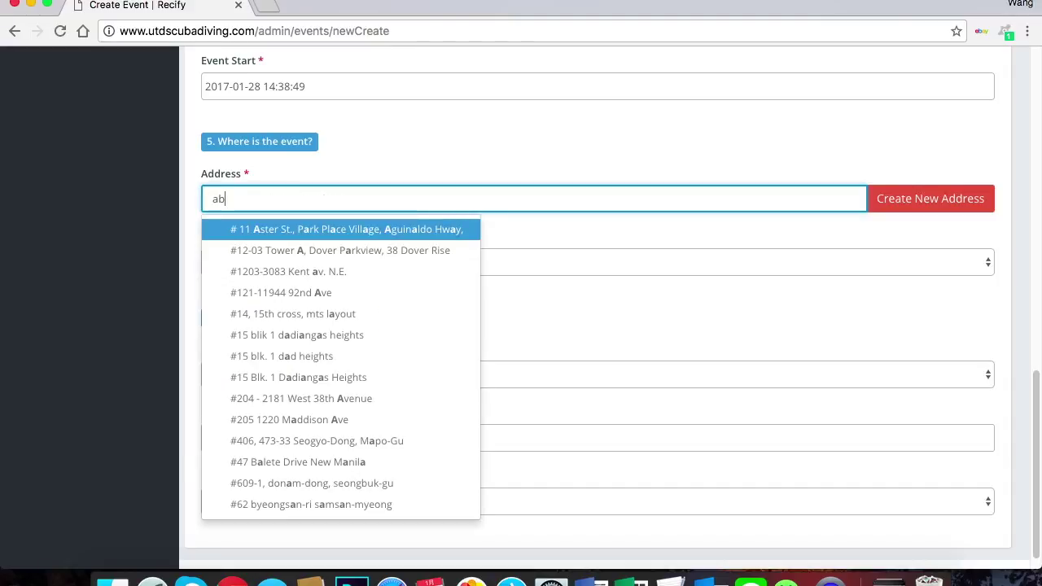
text(yss)
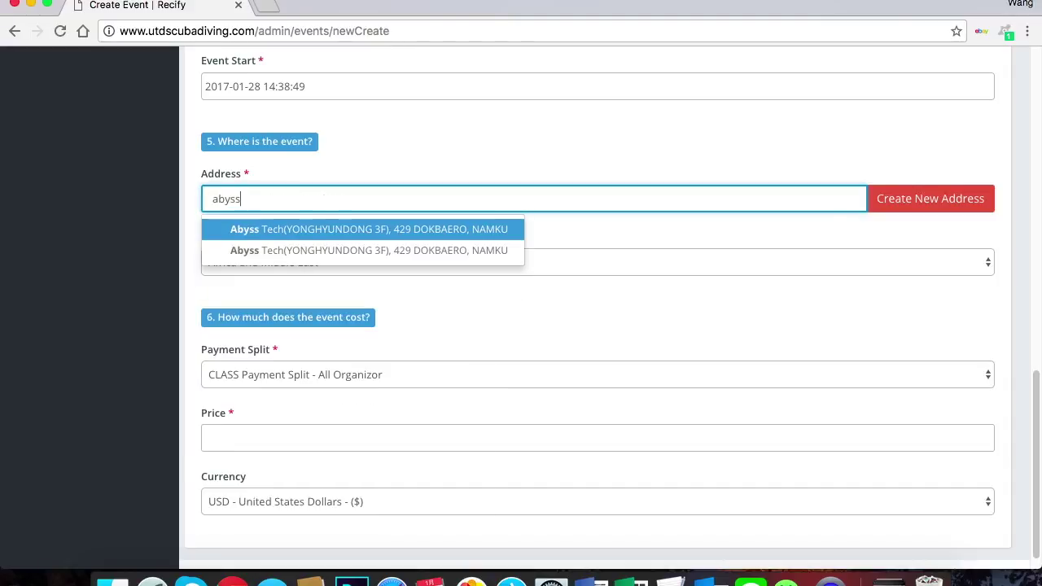
click(279, 233)
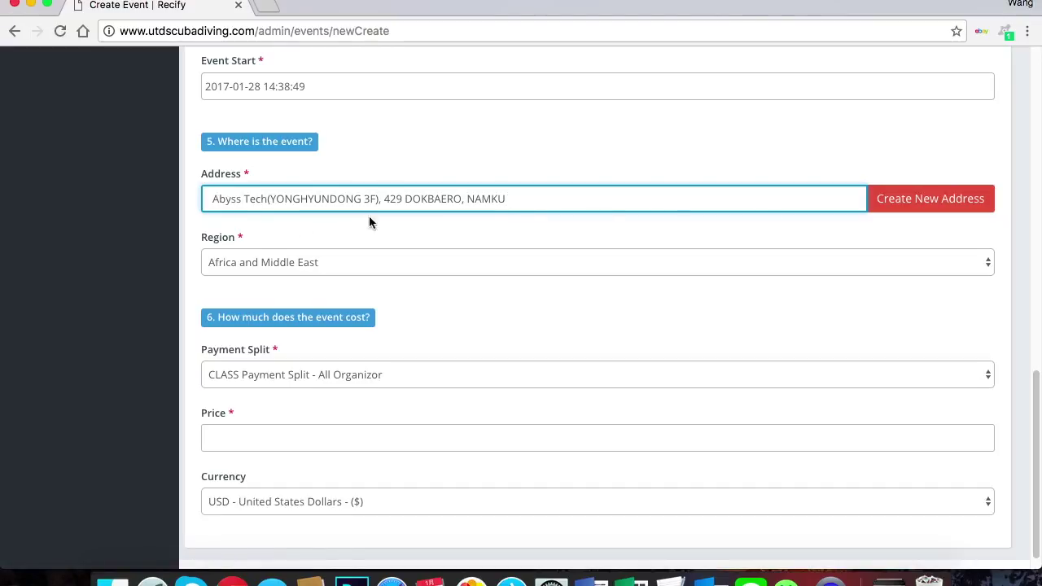
Step: View the form for creating a new address and close it without entering anything
click(940, 201)
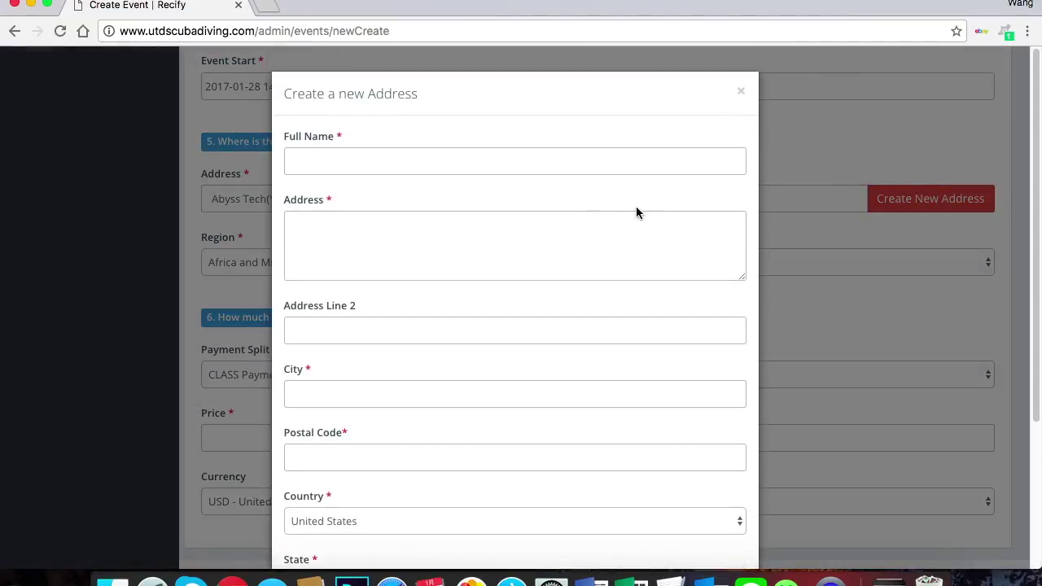
click(451, 168)
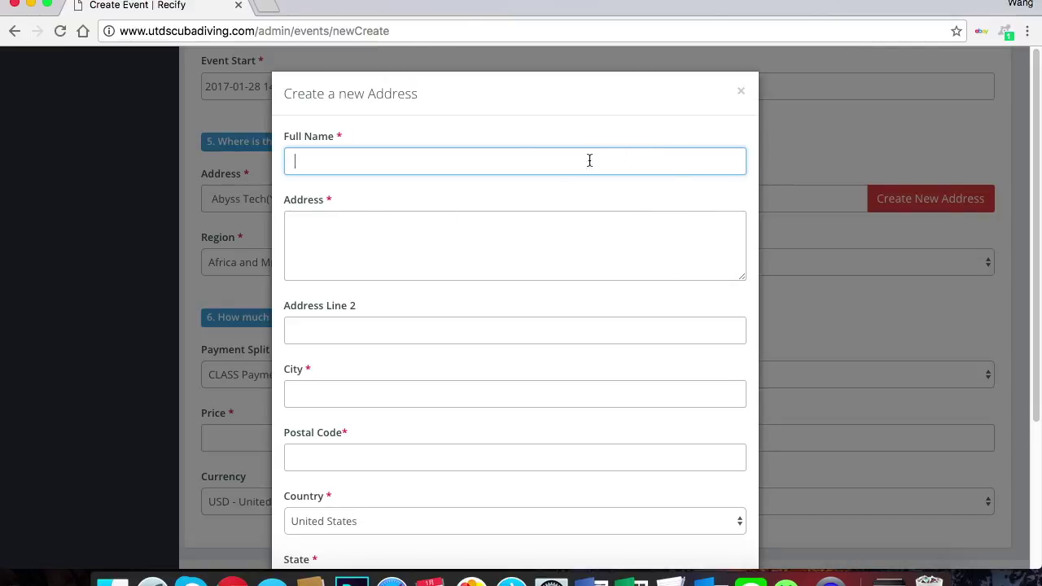
click(740, 95)
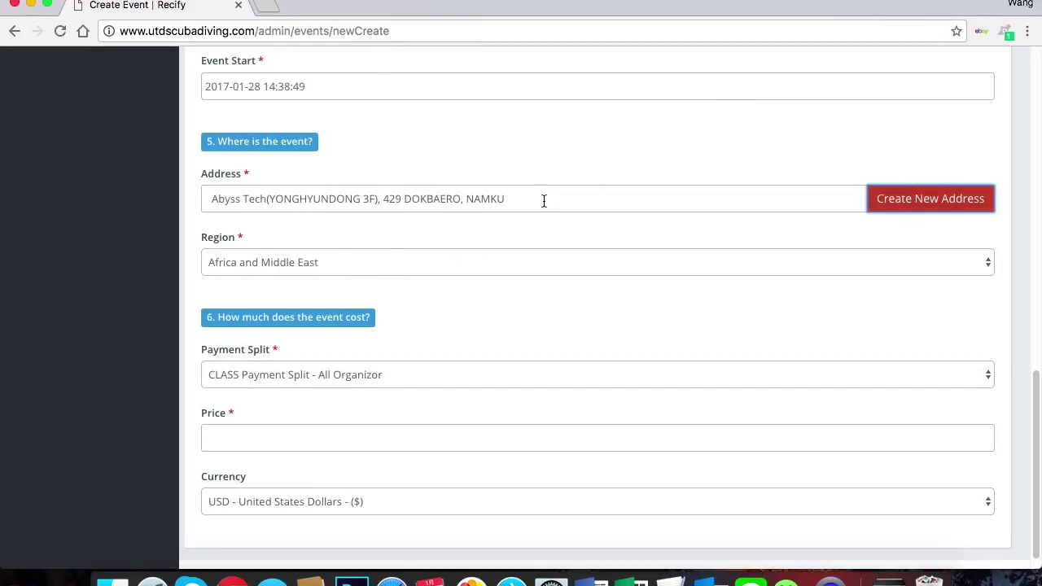
Step: Set the event's region to Korea
click(329, 264)
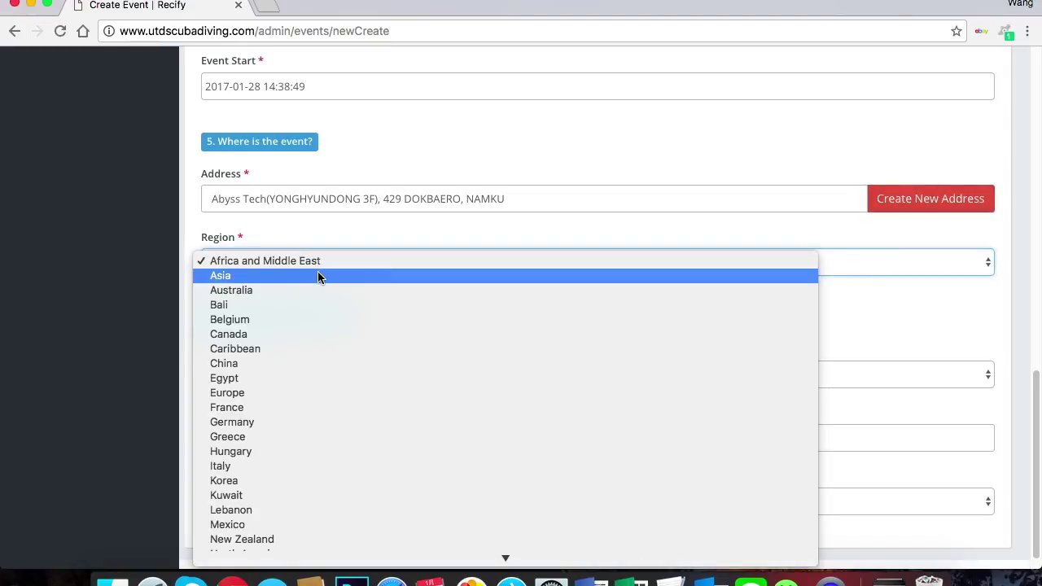
click(298, 276)
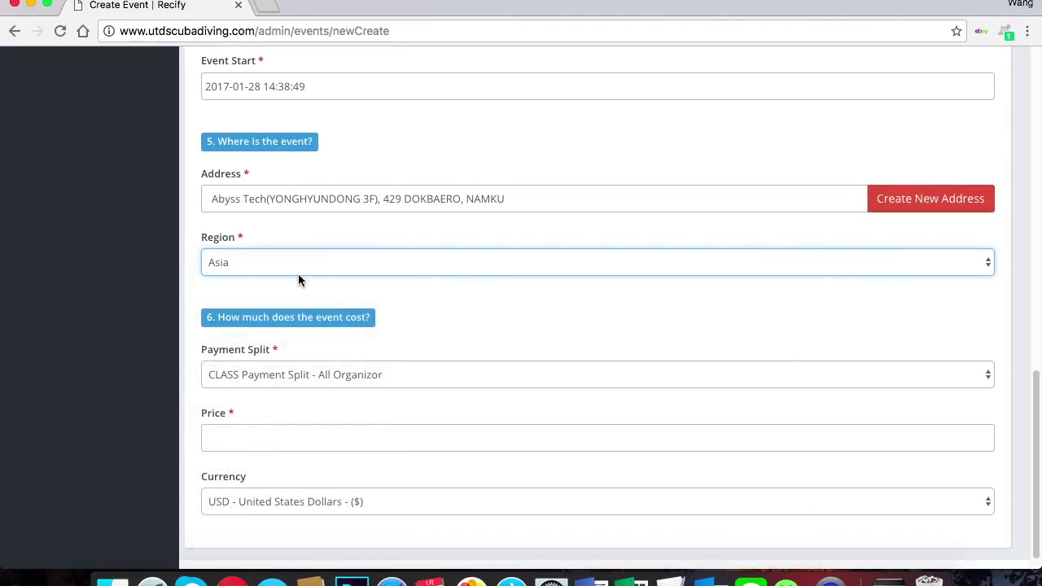
click(988, 262)
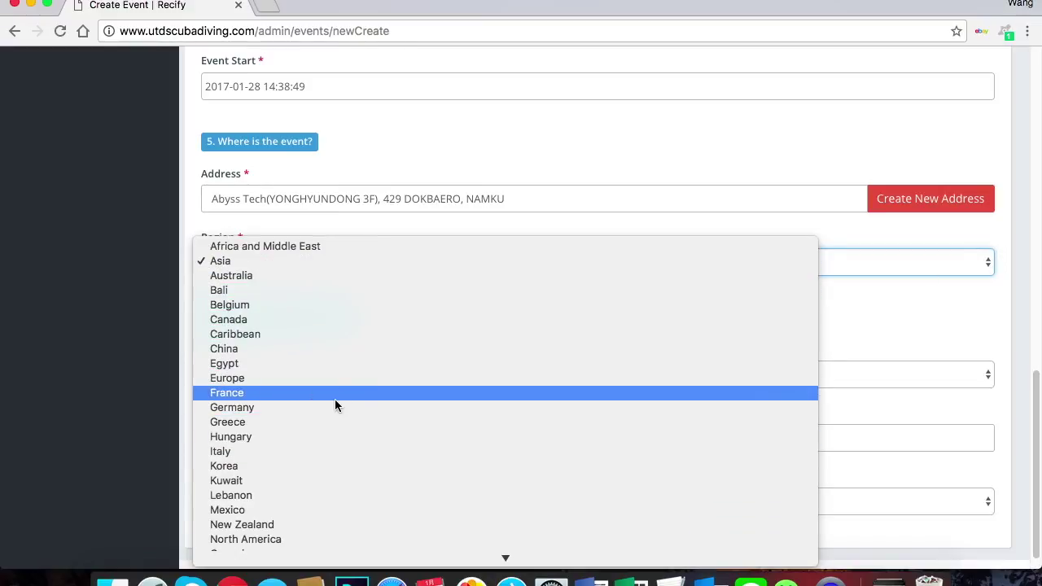
click(310, 471)
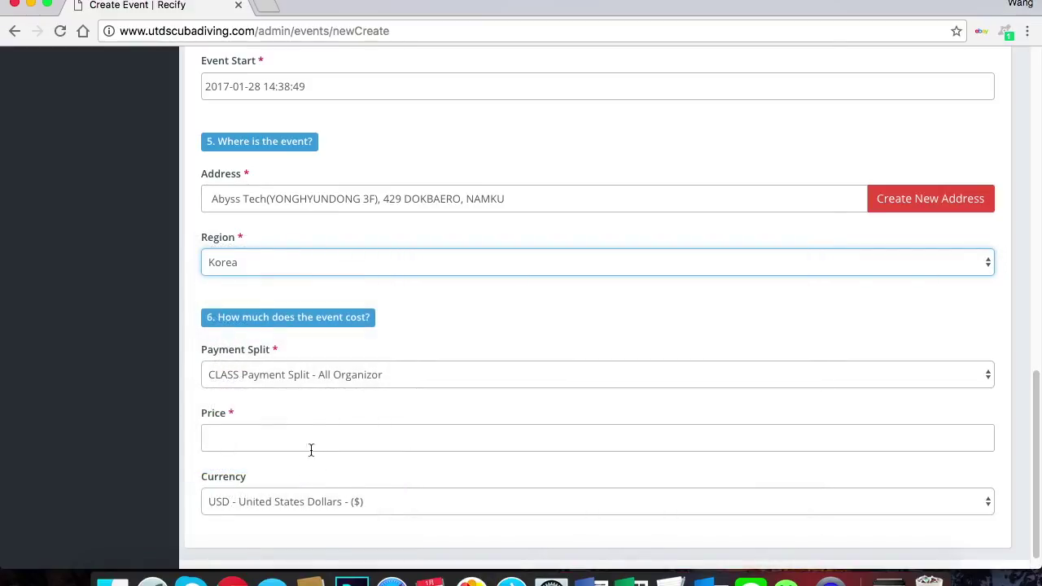
click(991, 264)
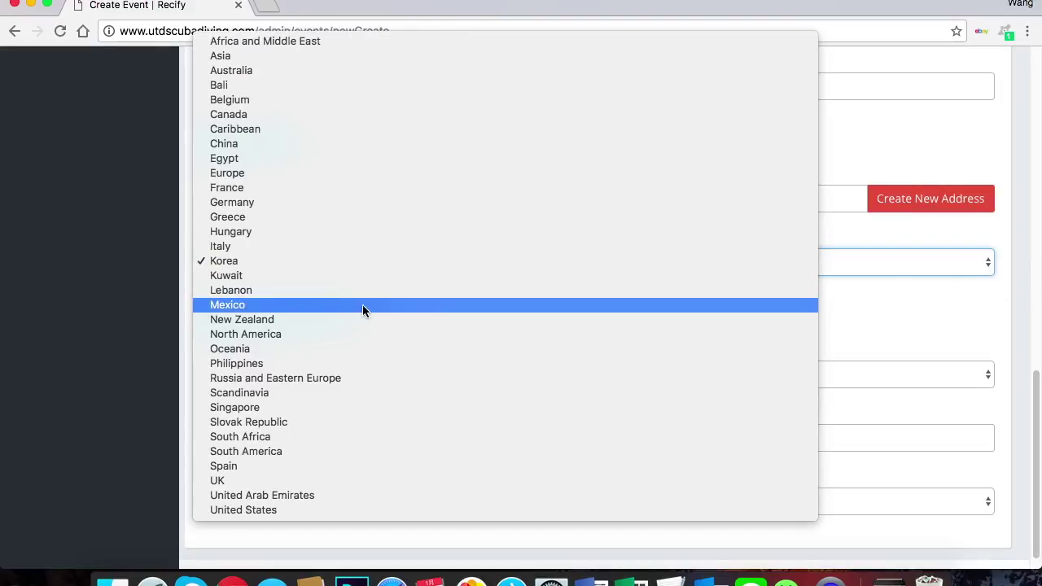
click(314, 263)
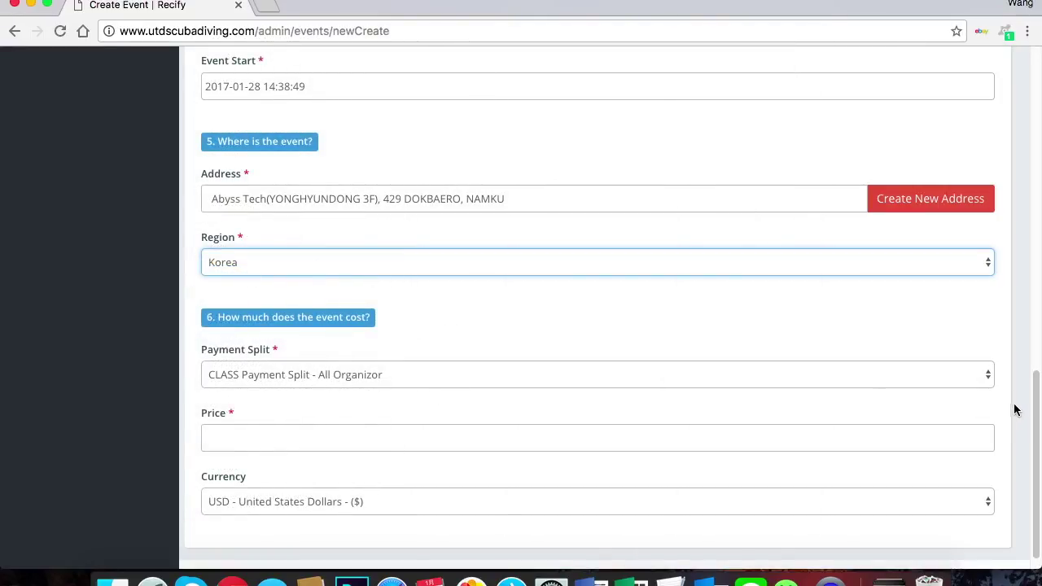
Step: Keep the payment split at CLASS Payment Split - All Organizor and set the event price to 0
click(989, 378)
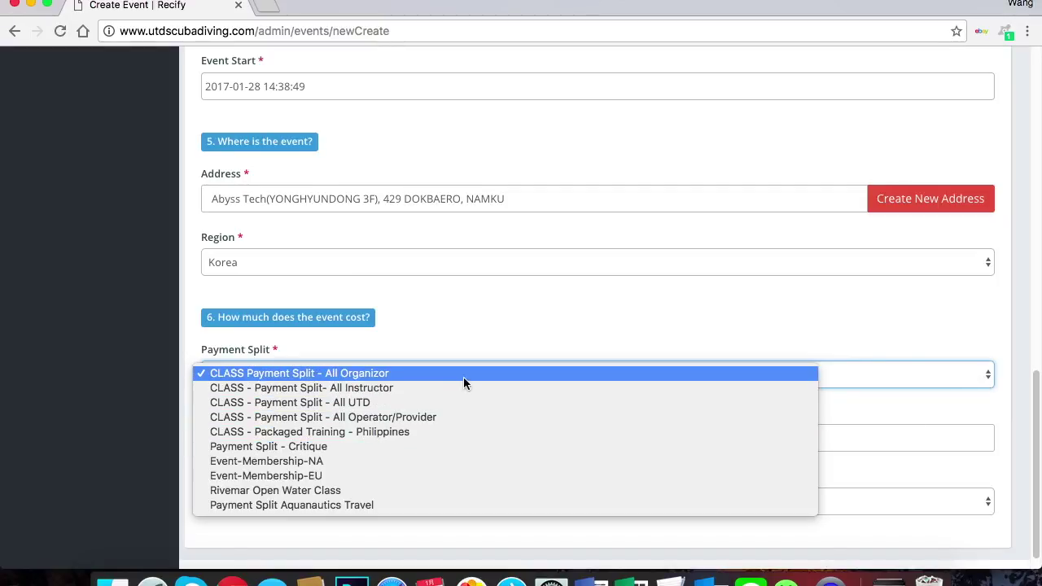
click(398, 376)
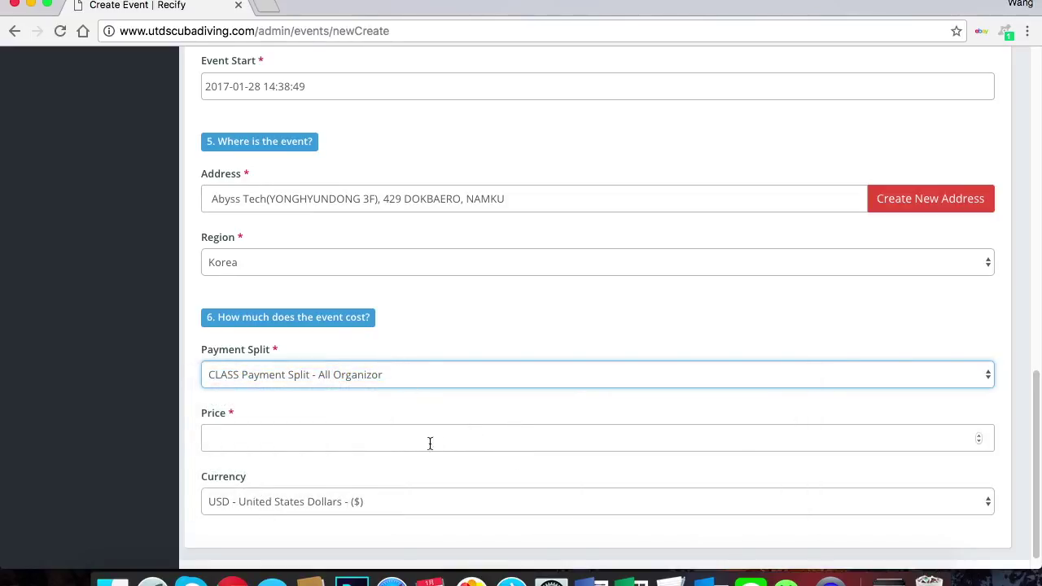
click(285, 436)
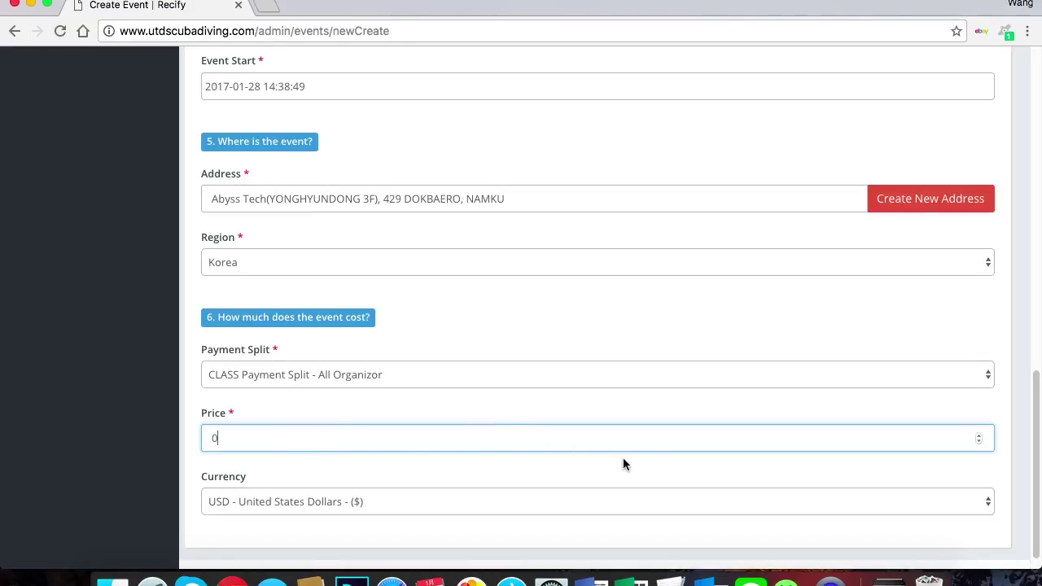
Step: Set the event currency to KRW - South Korean Won and create the event
click(989, 504)
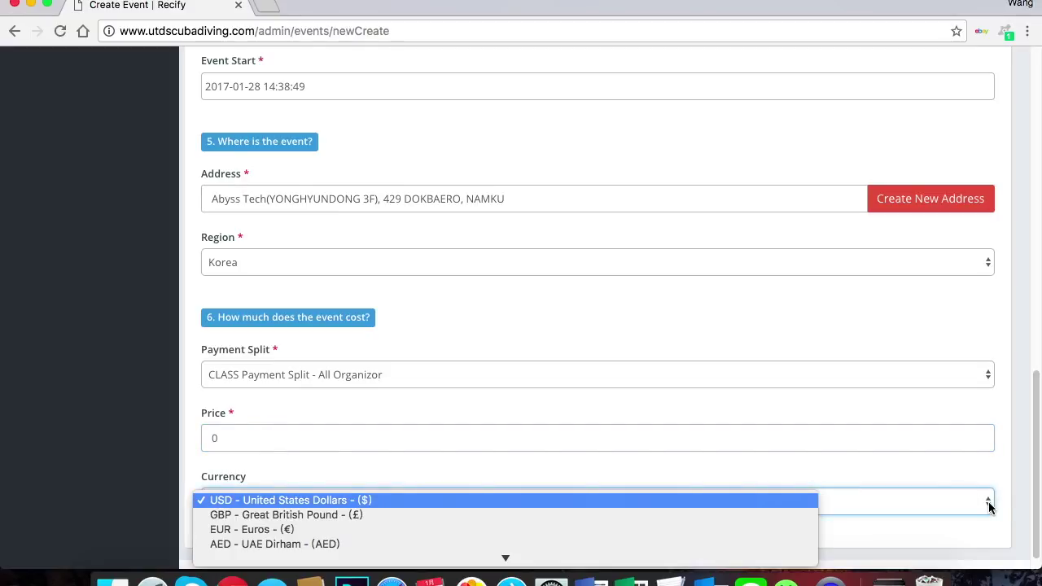
click(878, 510)
scroll(885, 521, down, 1)
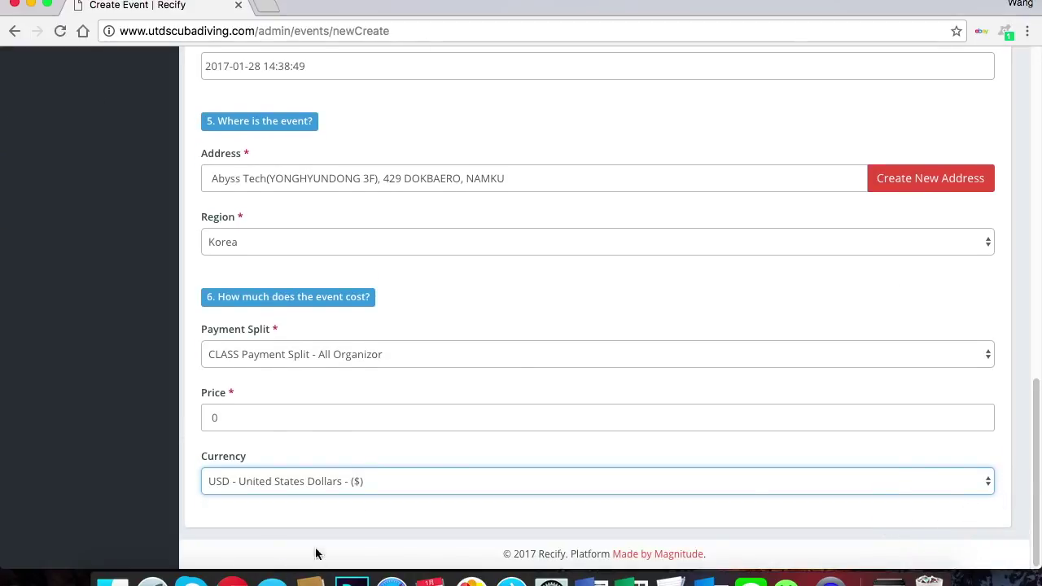
click(315, 484)
scroll(311, 512, down, 5)
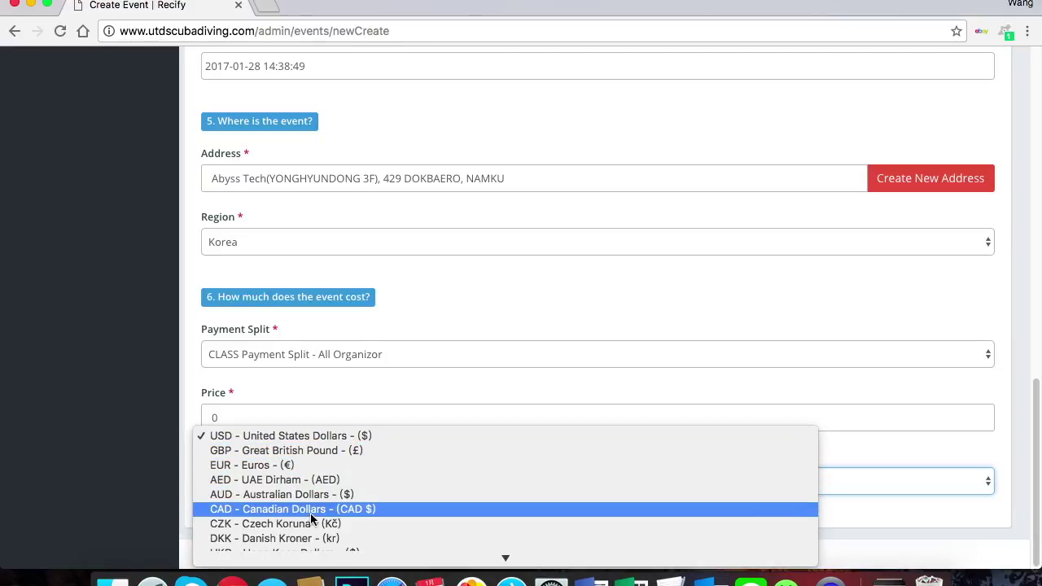
scroll(312, 513, down, 3)
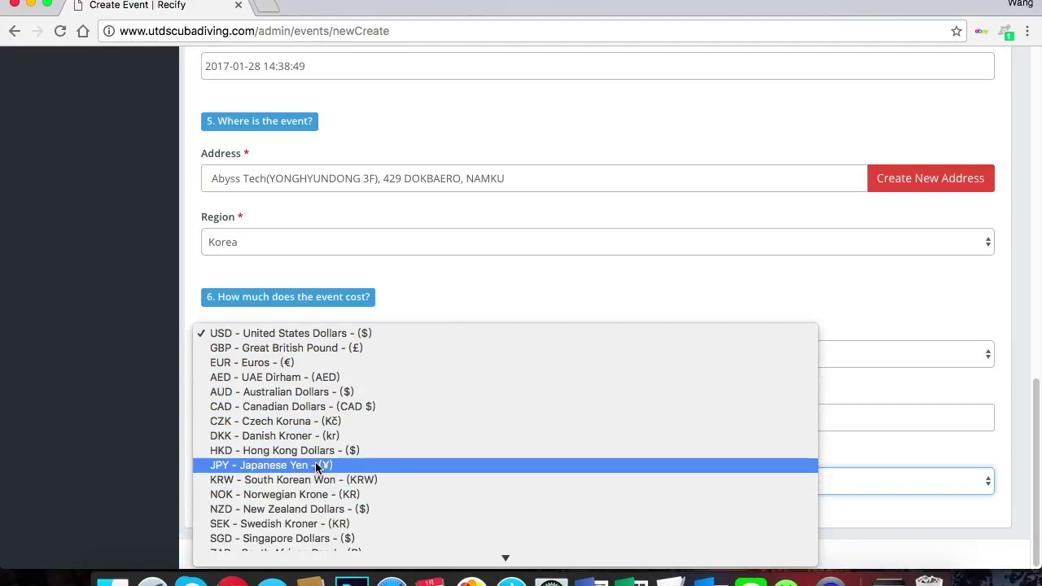
scroll(313, 467, down, 8)
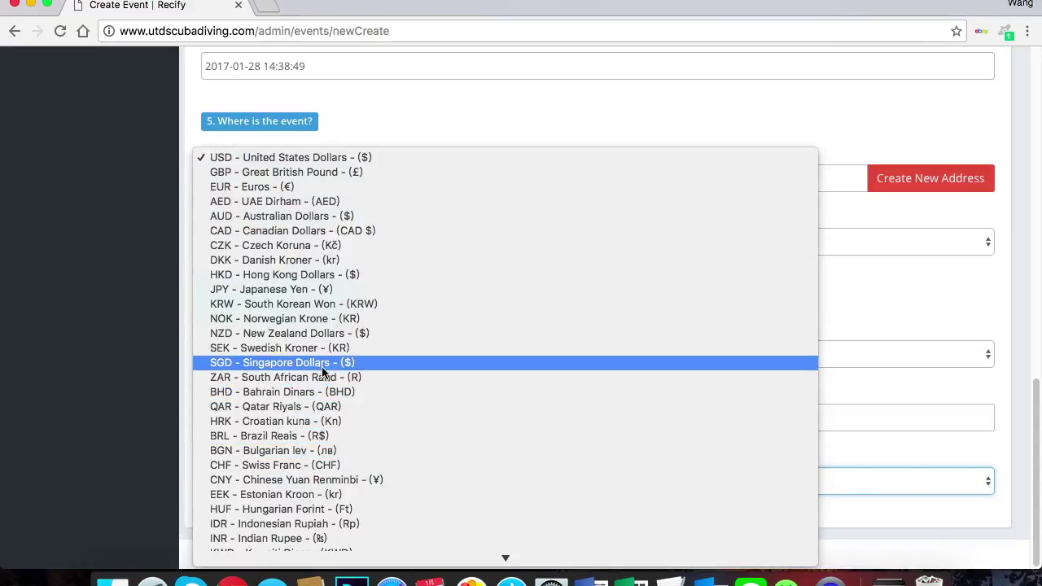
scroll(318, 420, down, 7)
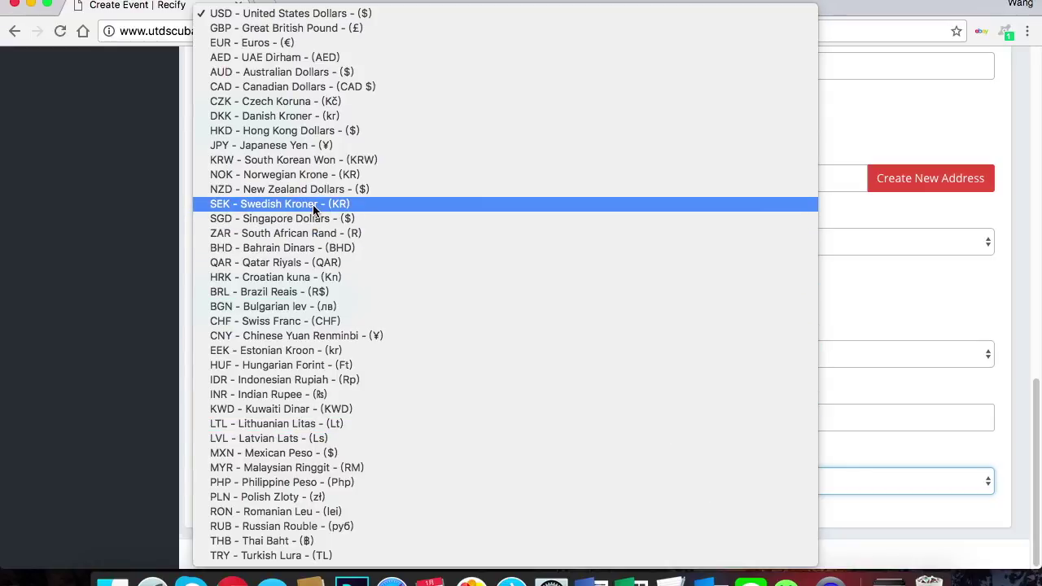
click(321, 160)
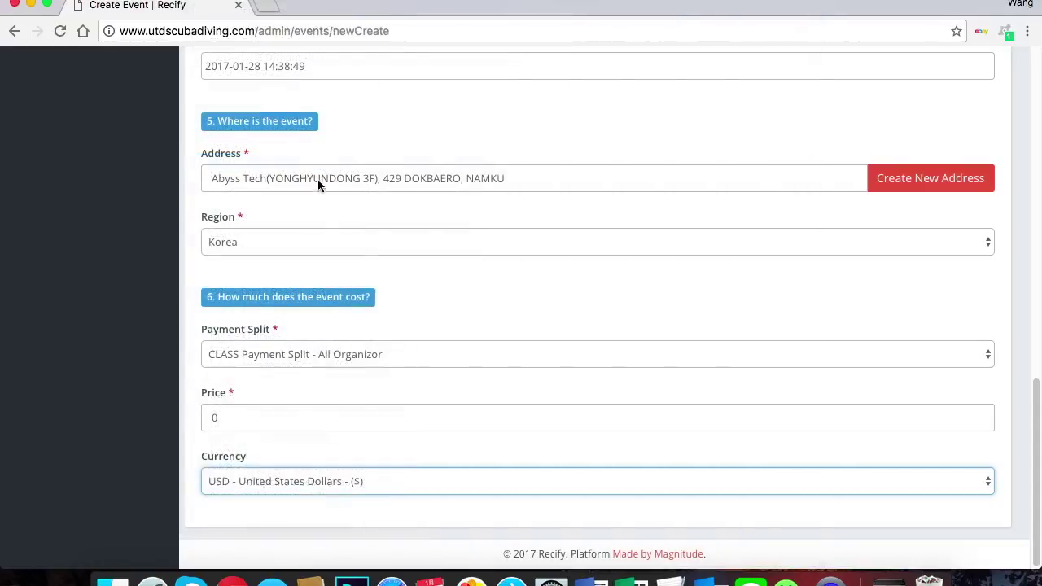
scroll(583, 391, up, 10)
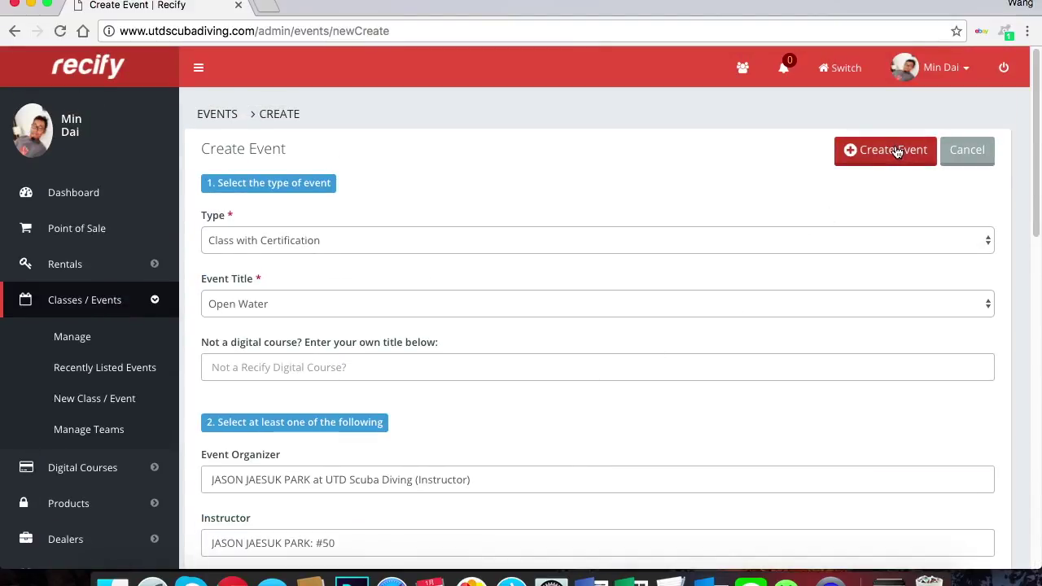
click(893, 154)
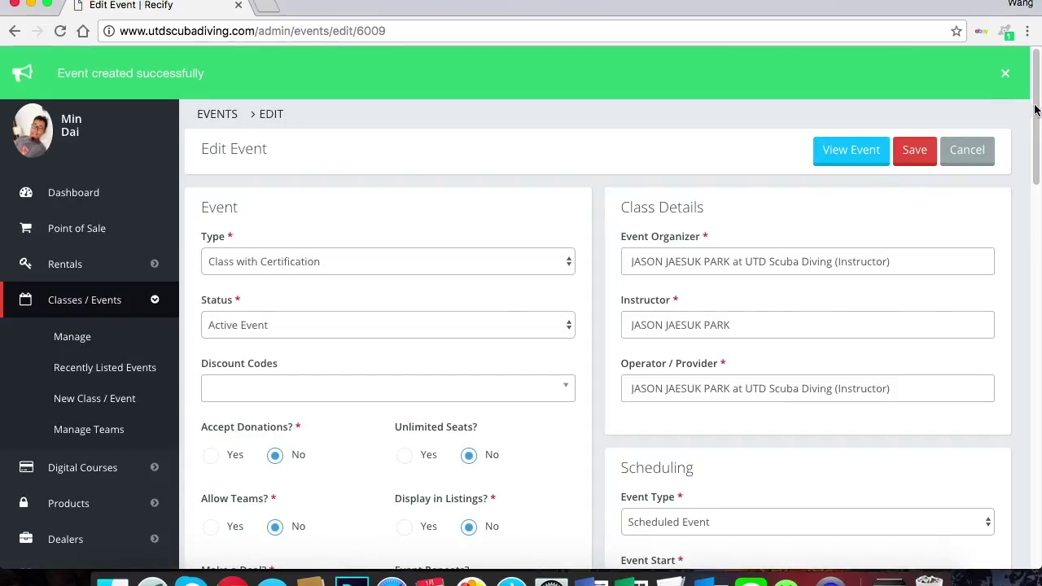
Step: Turn on Unlimited Seats, Display in Listings and Event Repeats for the new event
drag(1035, 106, 1033, 161)
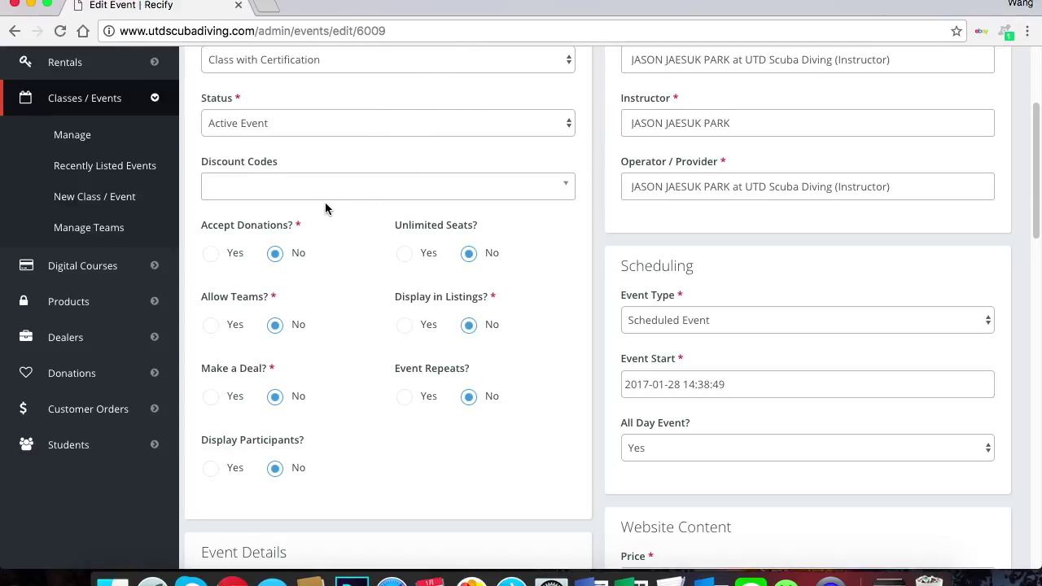
click(410, 263)
click(405, 326)
click(405, 396)
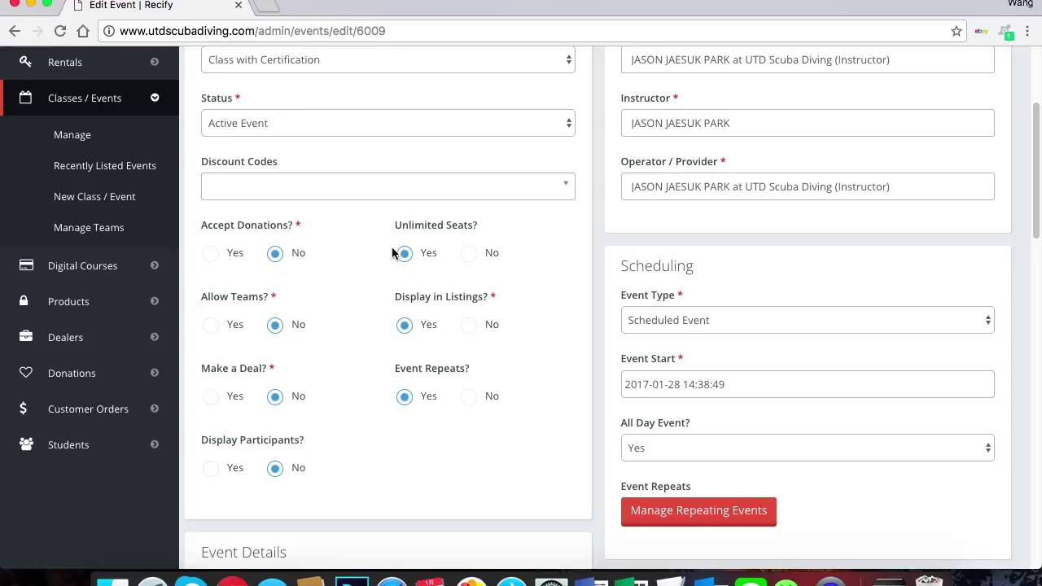
Step: Review the event's region, currency, payment split, title, category and website content on the edit form
scroll(378, 480, up, 1)
scroll(377, 468, down, 3)
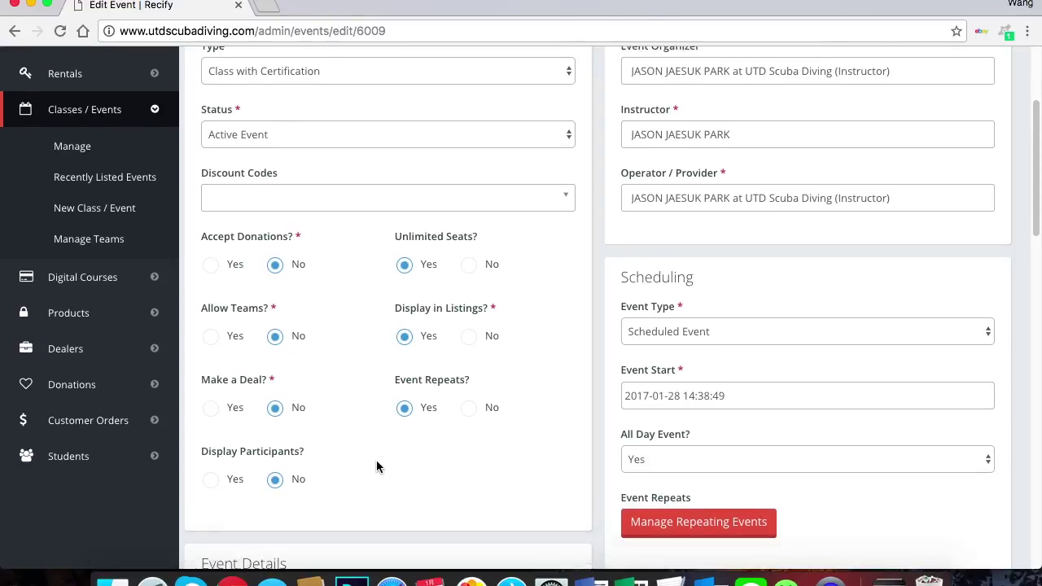
scroll(376, 460, down, 6)
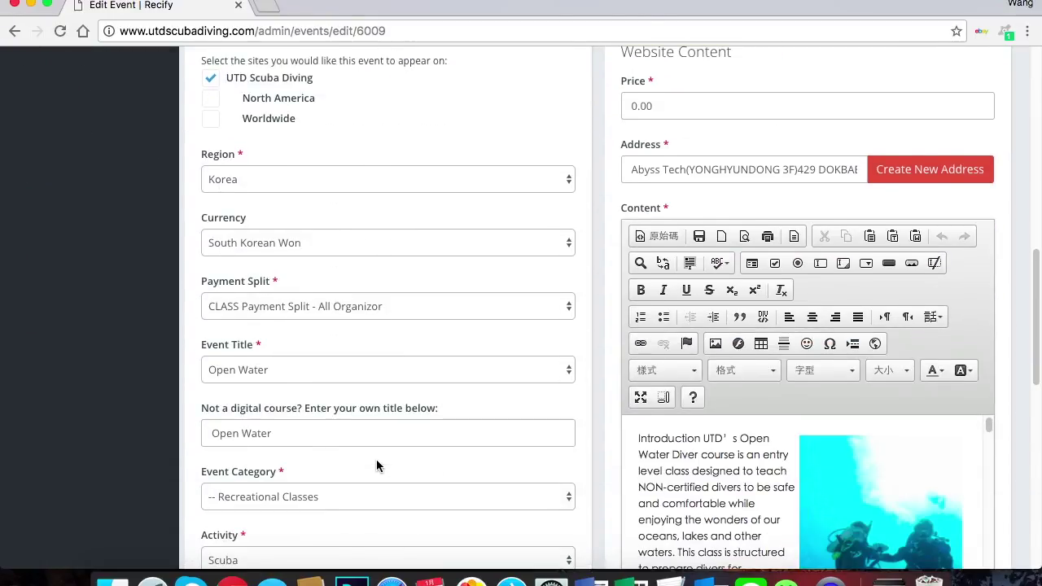
scroll(376, 460, up, 1)
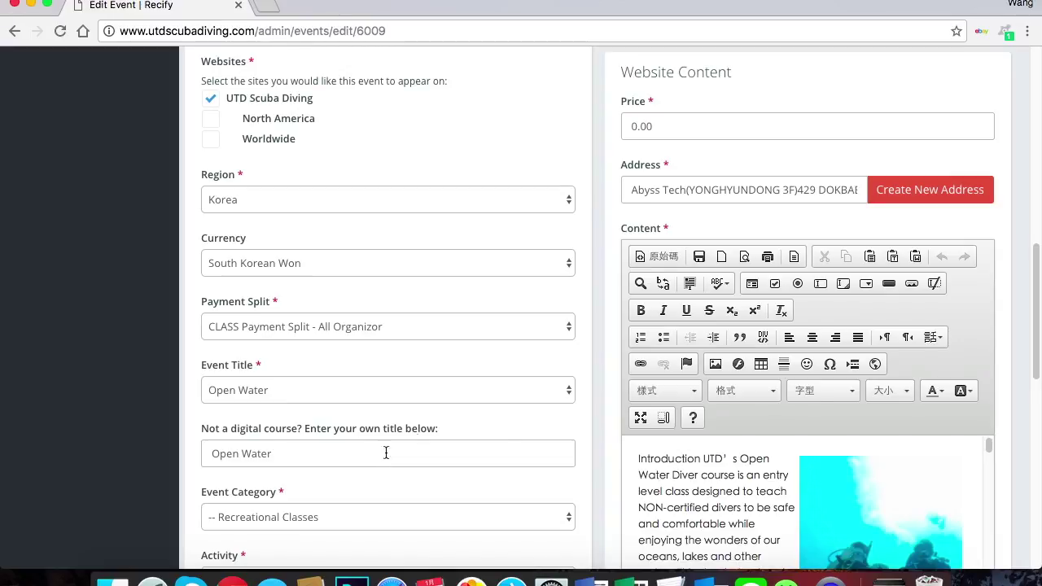
scroll(552, 413, down, 4)
scroll(548, 411, up, 15)
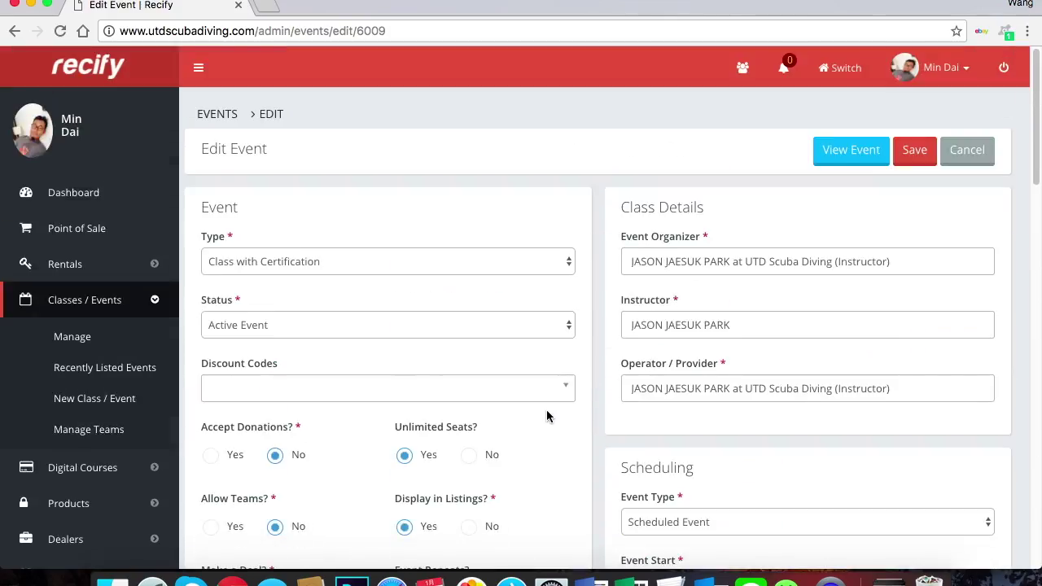
Step: Change the scheduling event type to Event by Appointment
scroll(546, 413, down, 3)
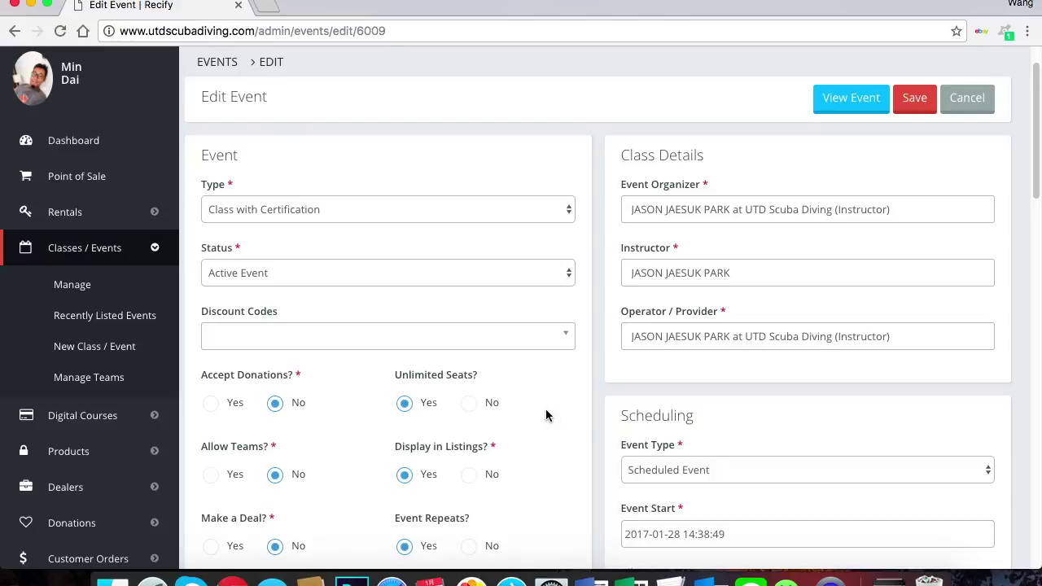
scroll(607, 431, down, 7)
scroll(609, 431, up, 1)
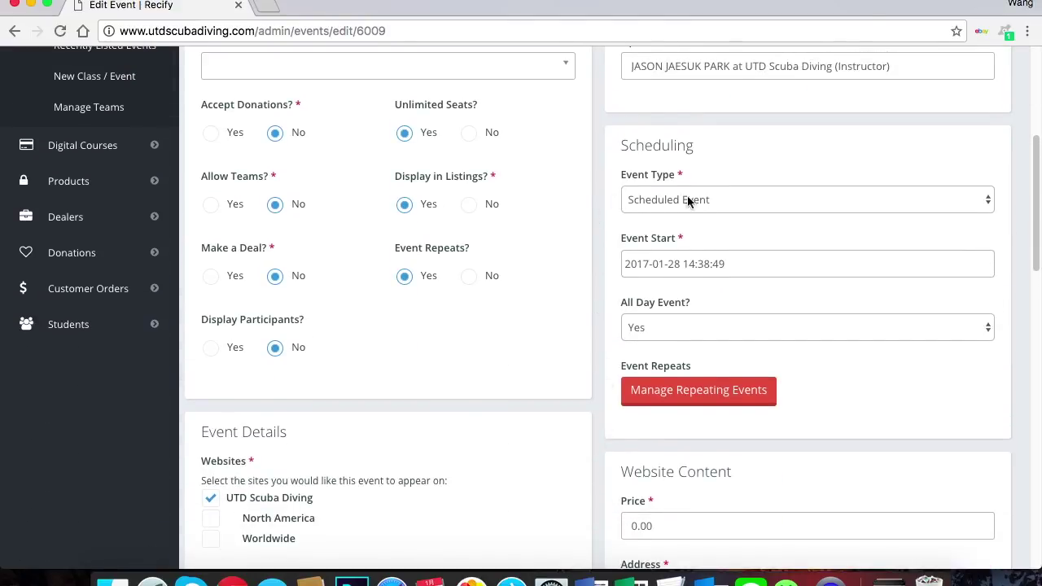
click(988, 205)
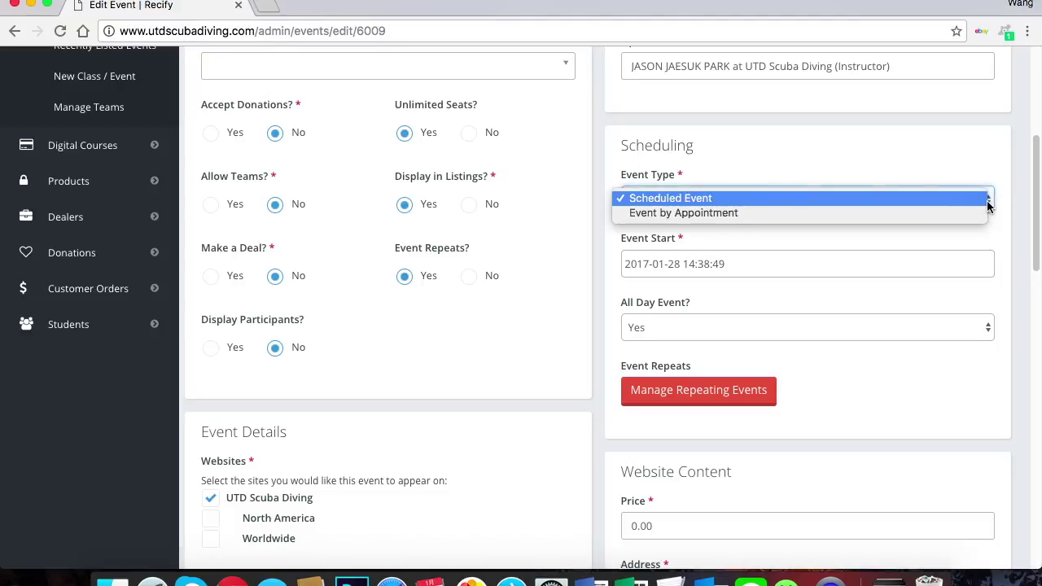
click(866, 216)
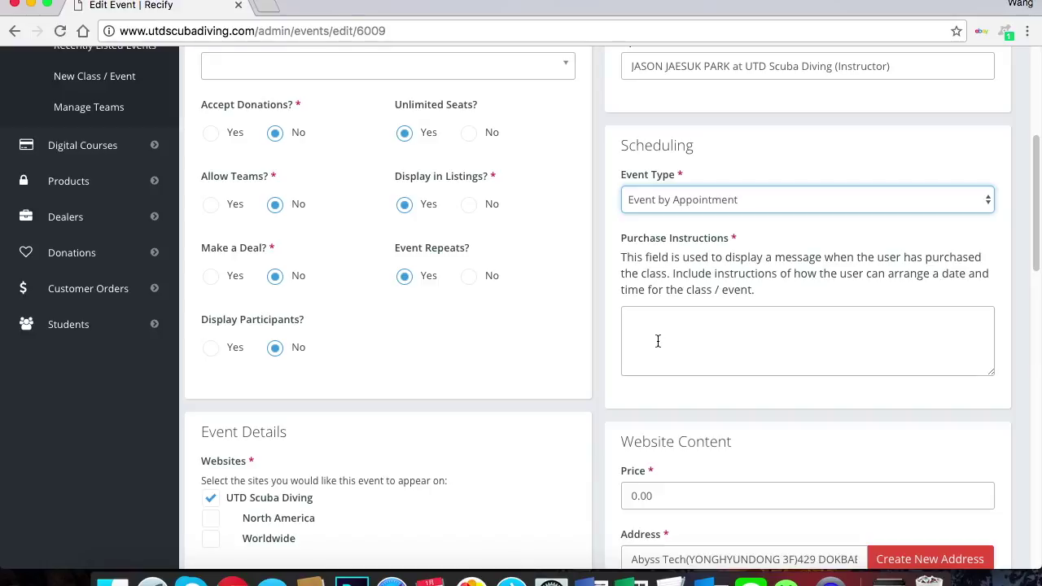
Step: Choose the JPG file named with the instructor's first name and surname in the downloads folder as the event image
scroll(695, 421, up, 2)
scroll(695, 422, down, 6)
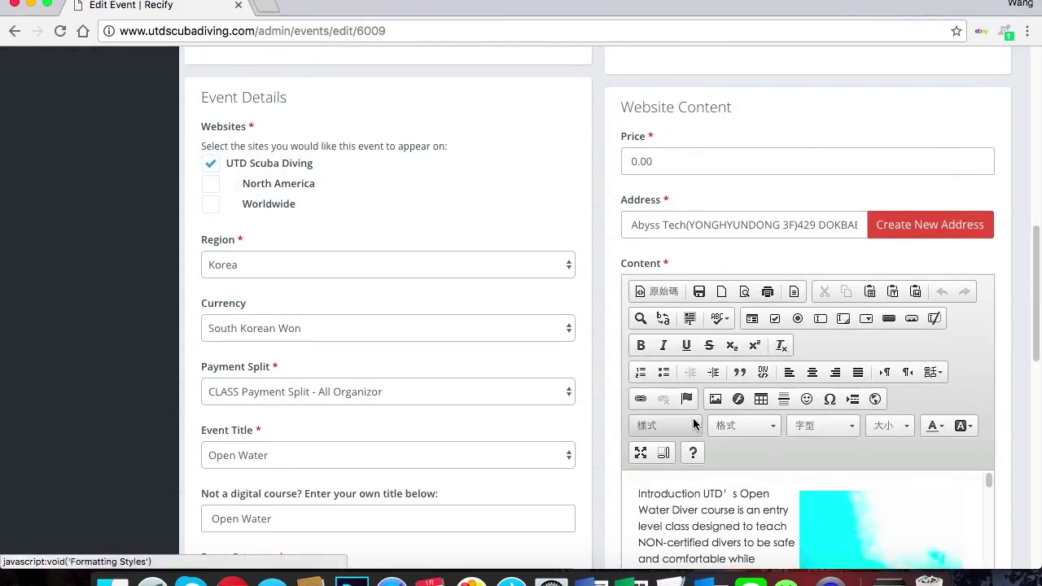
scroll(694, 426, down, 5)
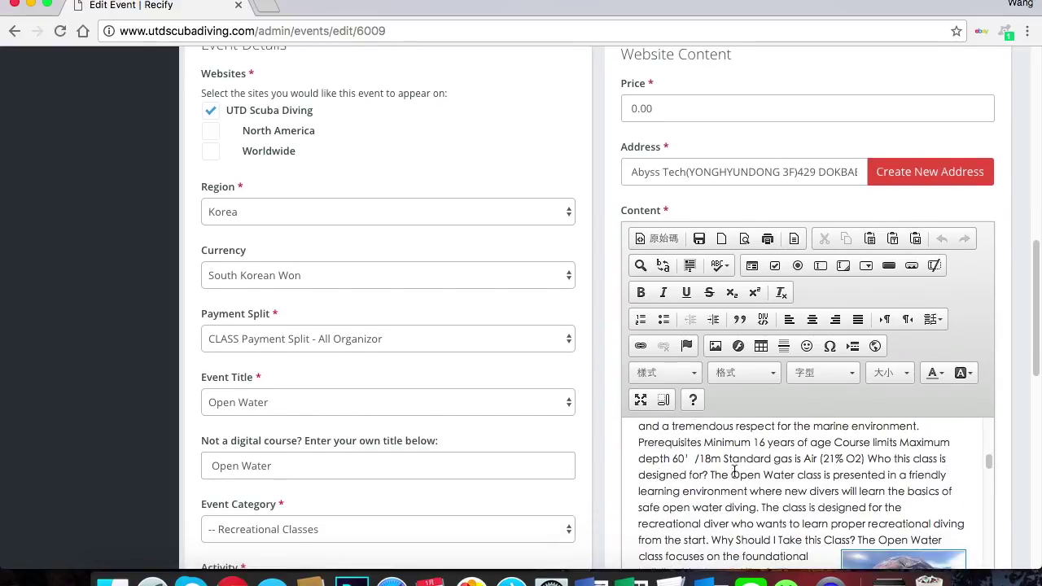
scroll(736, 468, down, 3)
drag(1036, 326, 1037, 446)
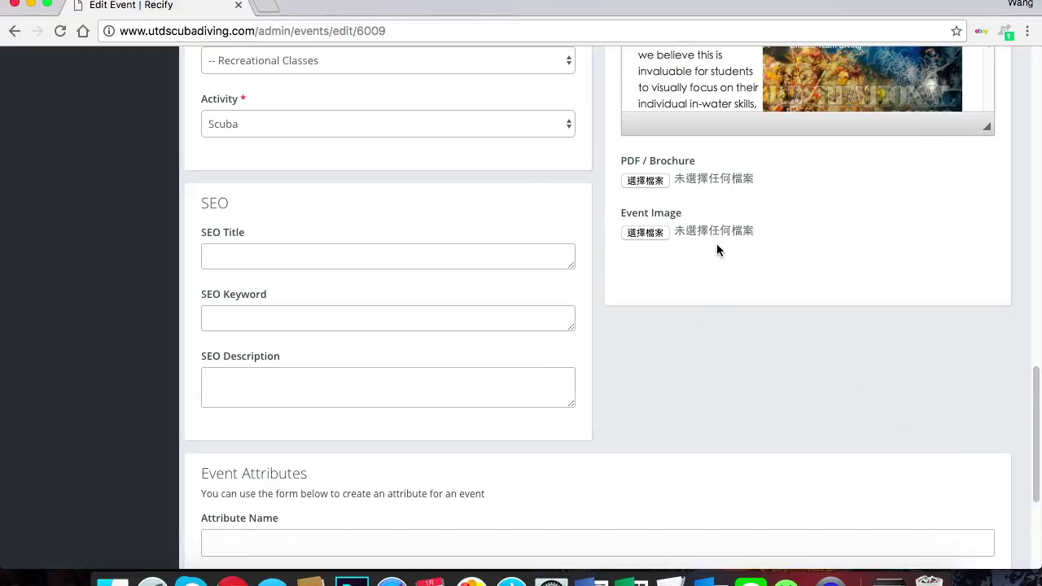
click(644, 233)
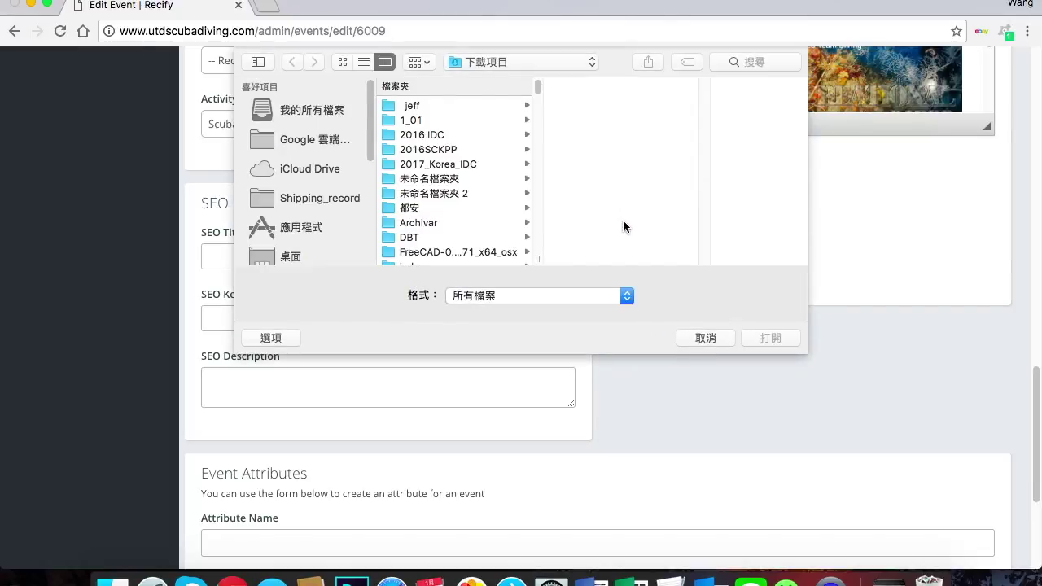
drag(371, 141, 368, 203)
drag(537, 87, 534, 154)
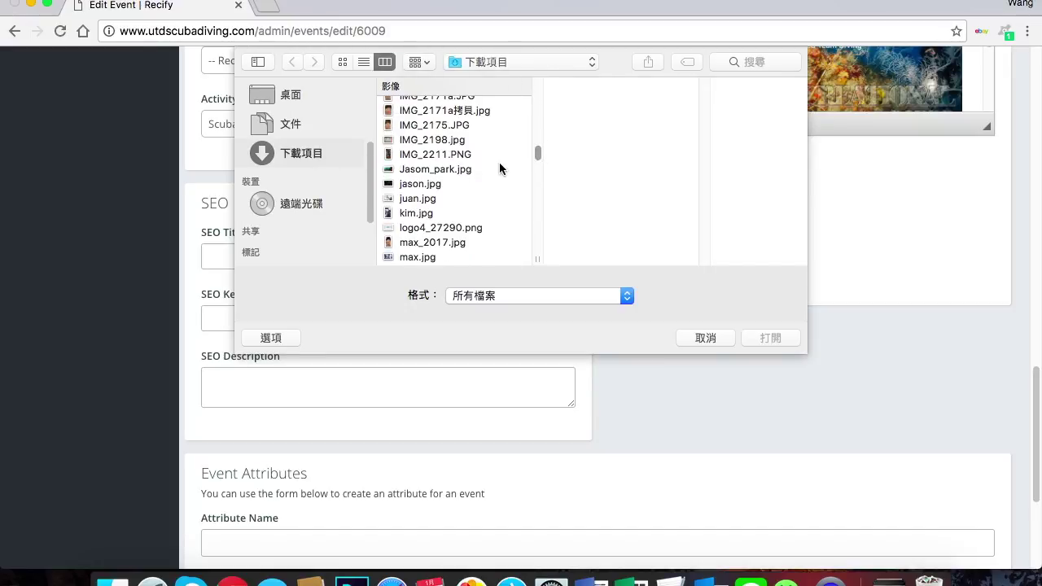
click(435, 170)
click(769, 337)
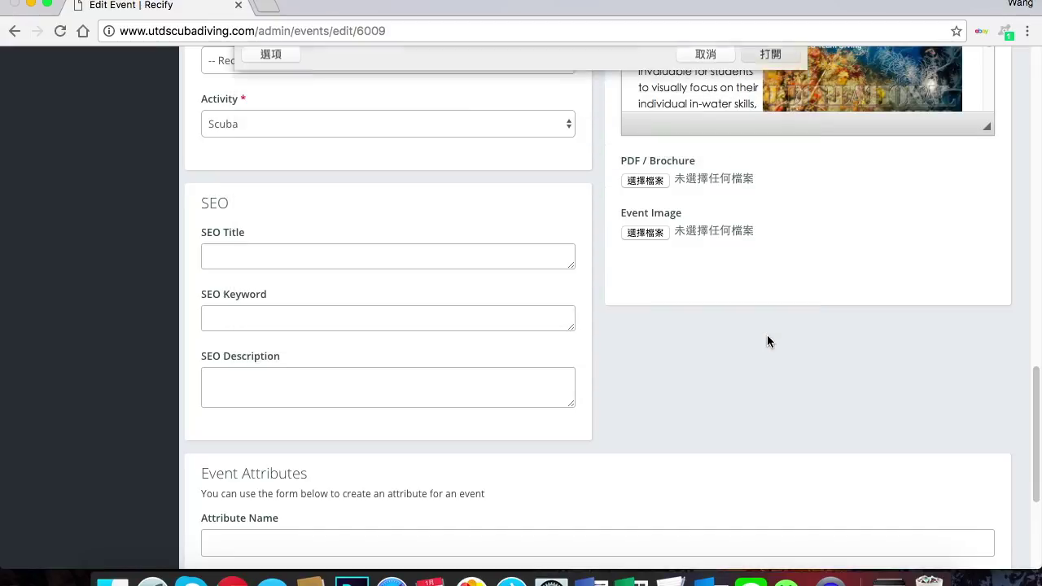
scroll(549, 334, down, 1)
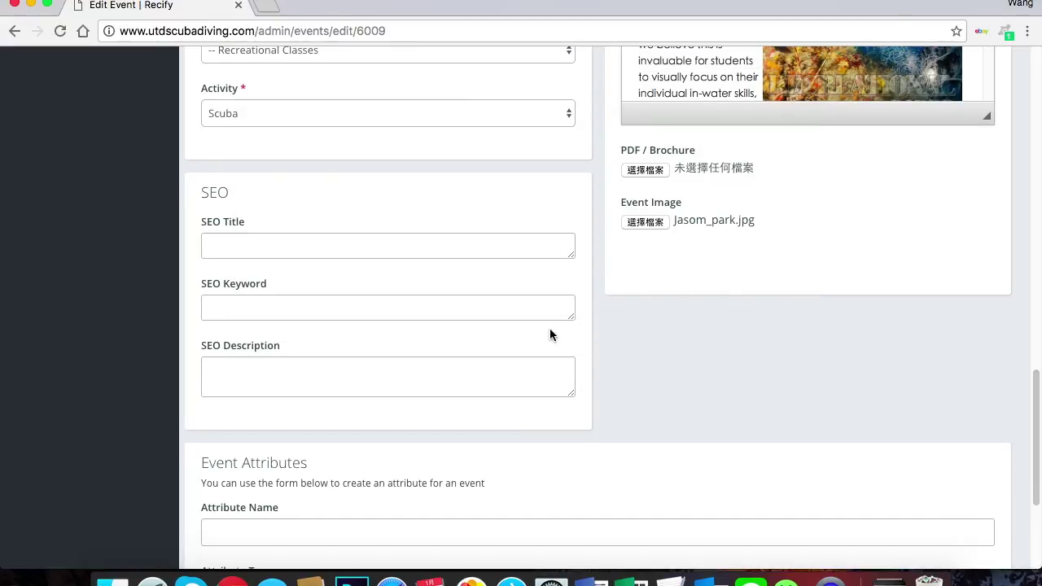
Step: Create and save an event variation named "pay in class" with the default price
scroll(549, 330, down, 5)
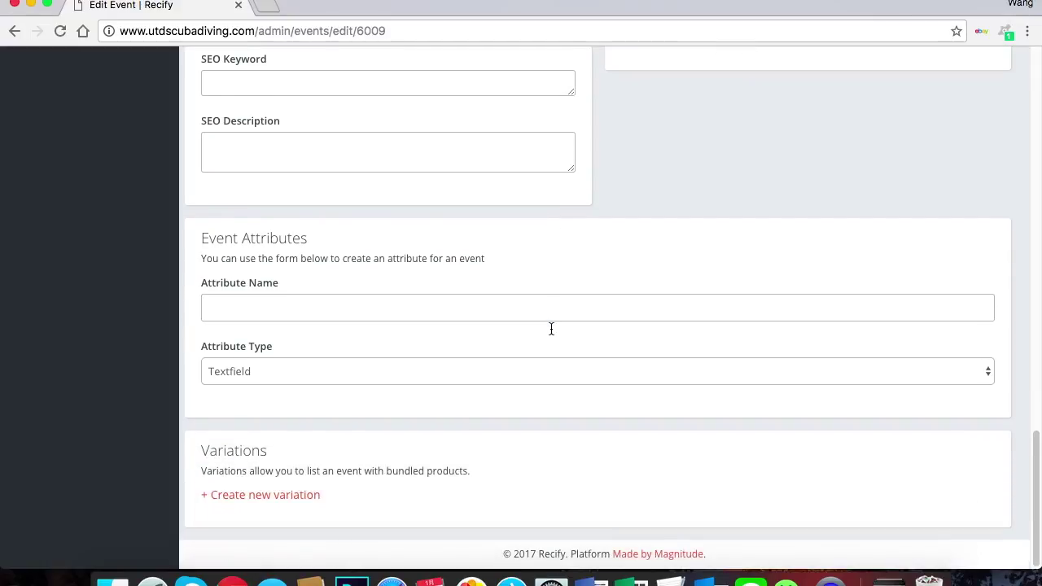
click(276, 496)
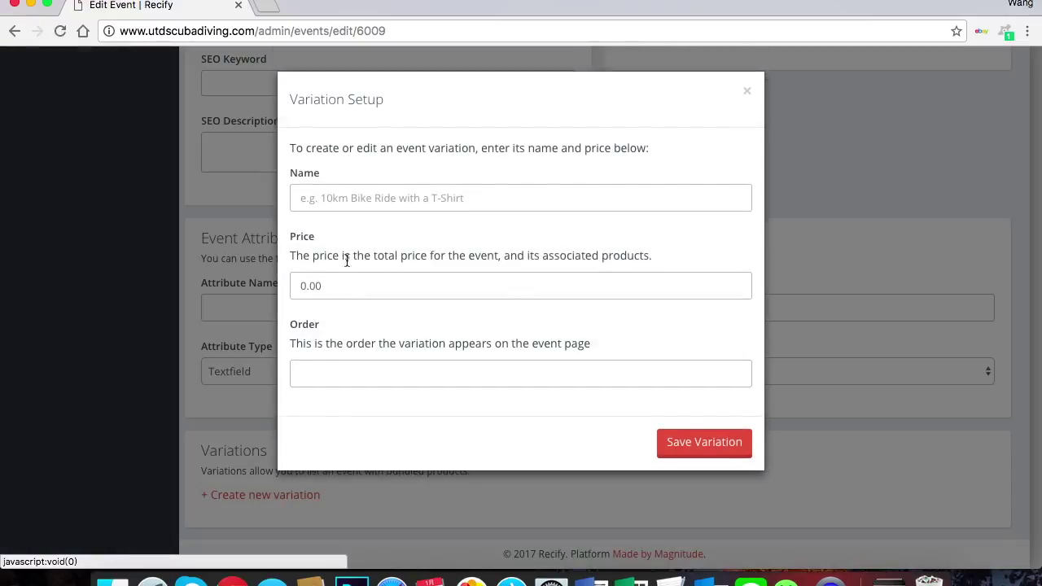
click(359, 199)
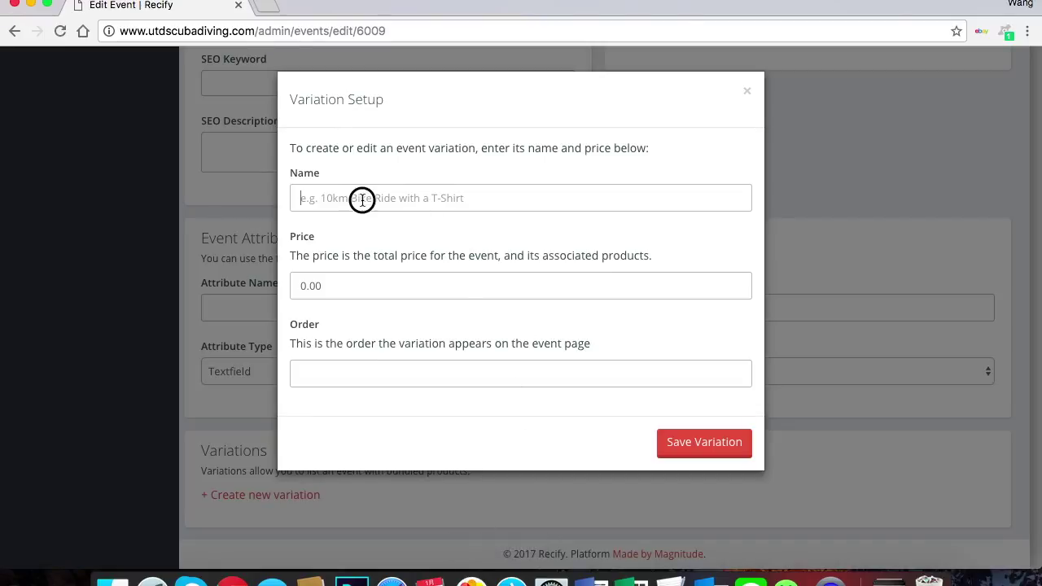
text(pa)
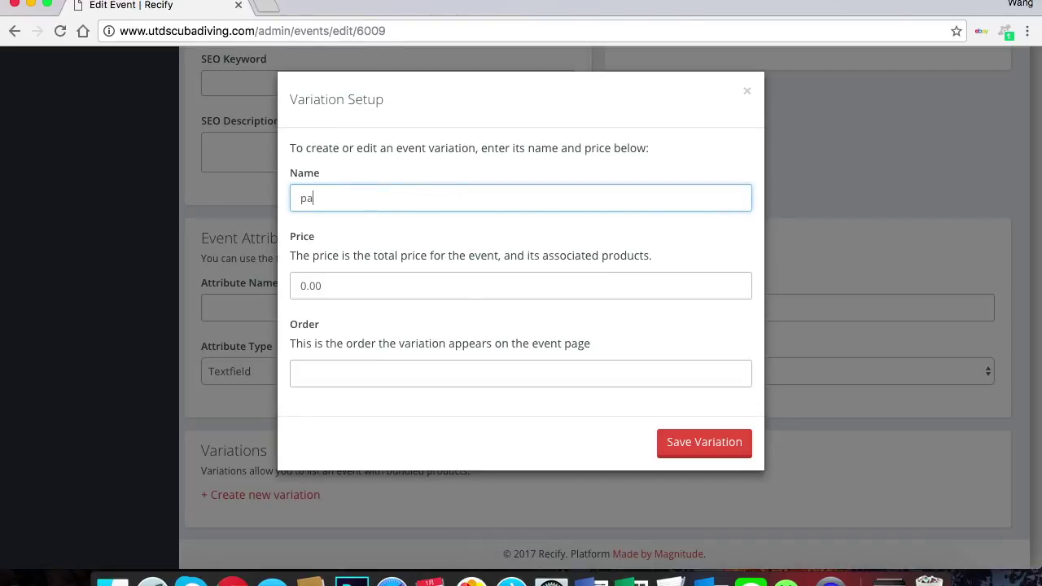
text(y in class)
click(708, 447)
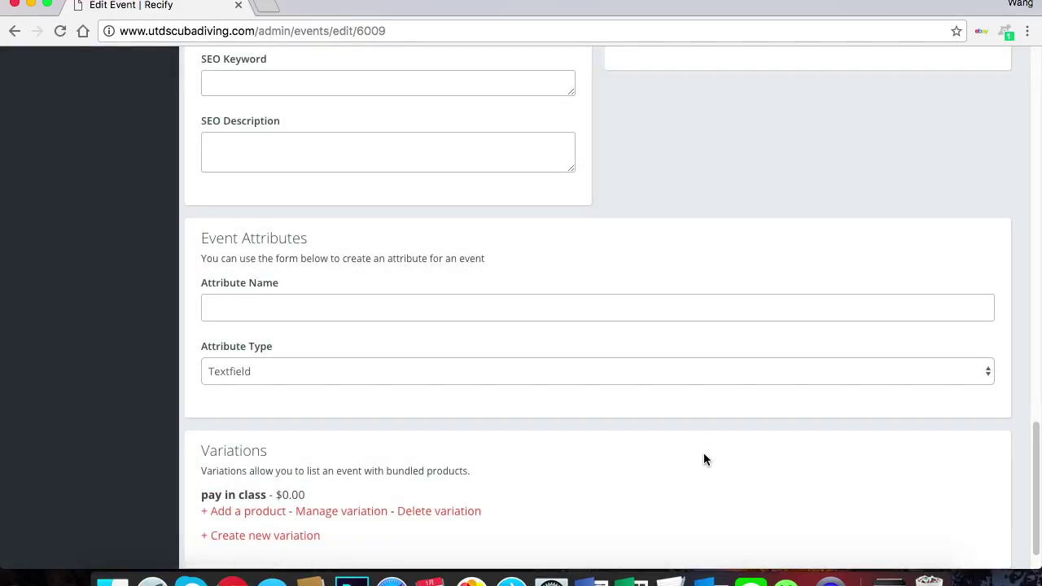
Step: Save the edited event and view its public Open Water page
drag(1035, 435, 1027, 122)
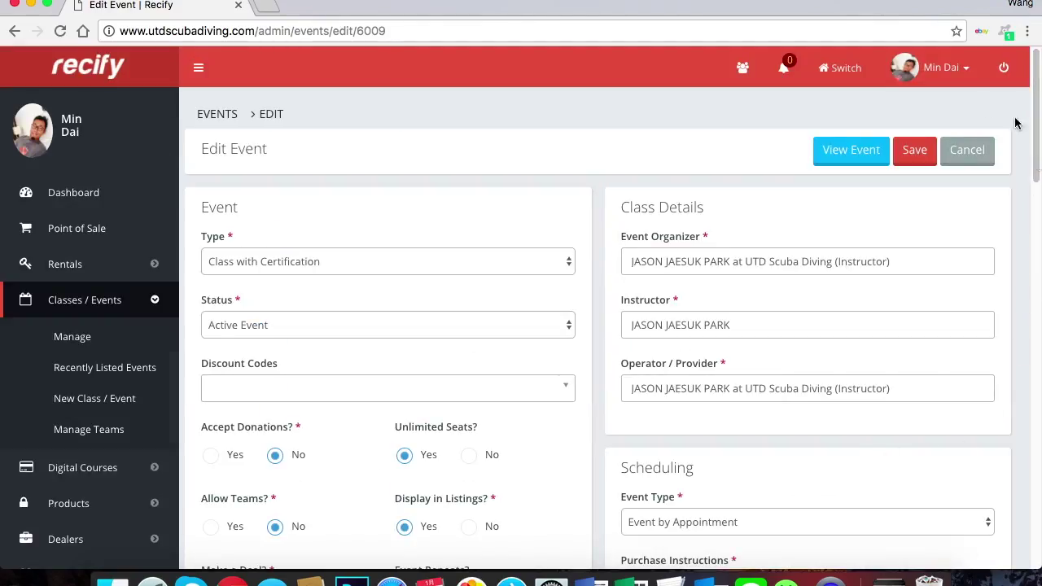
click(909, 164)
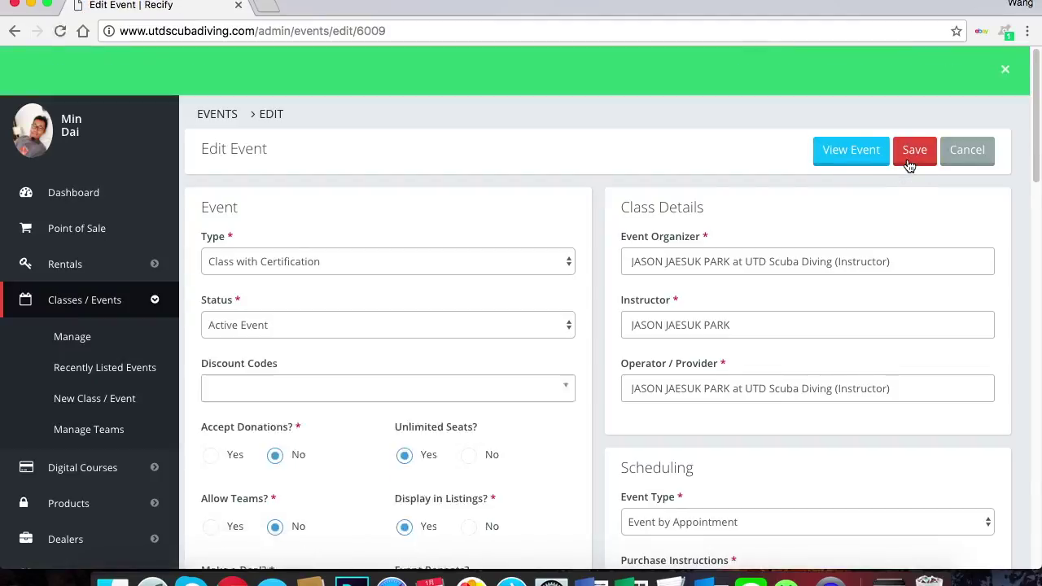
click(846, 157)
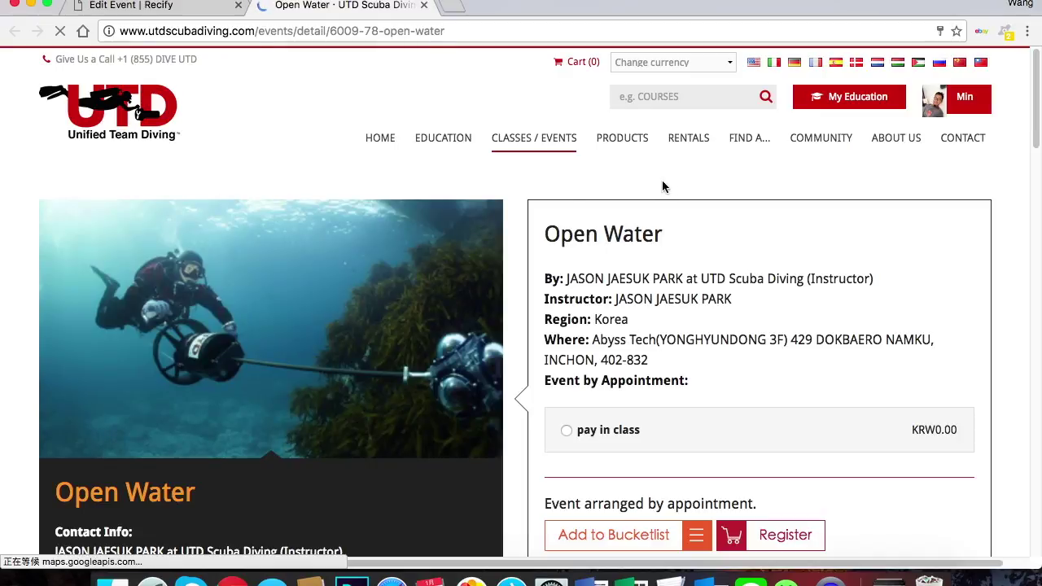
click(1035, 91)
drag(1035, 91, 1035, 114)
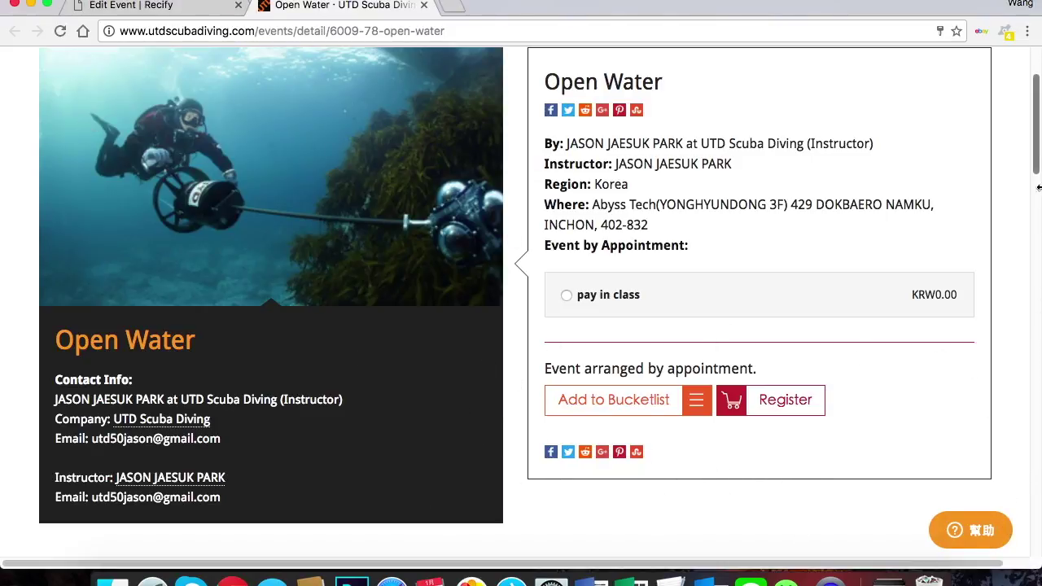
scroll(1035, 167, up, 1)
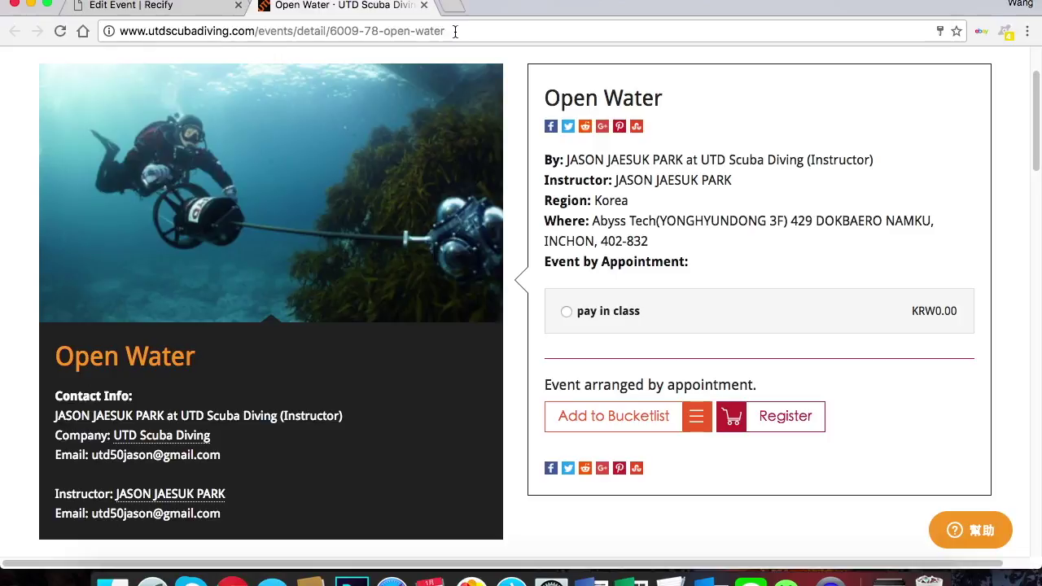
Step: Copy the Open Water event page's full URL into the Word document below the existing link, then return to Chrome
drag(455, 31, 120, 33)
drag(263, 38, 255, 33)
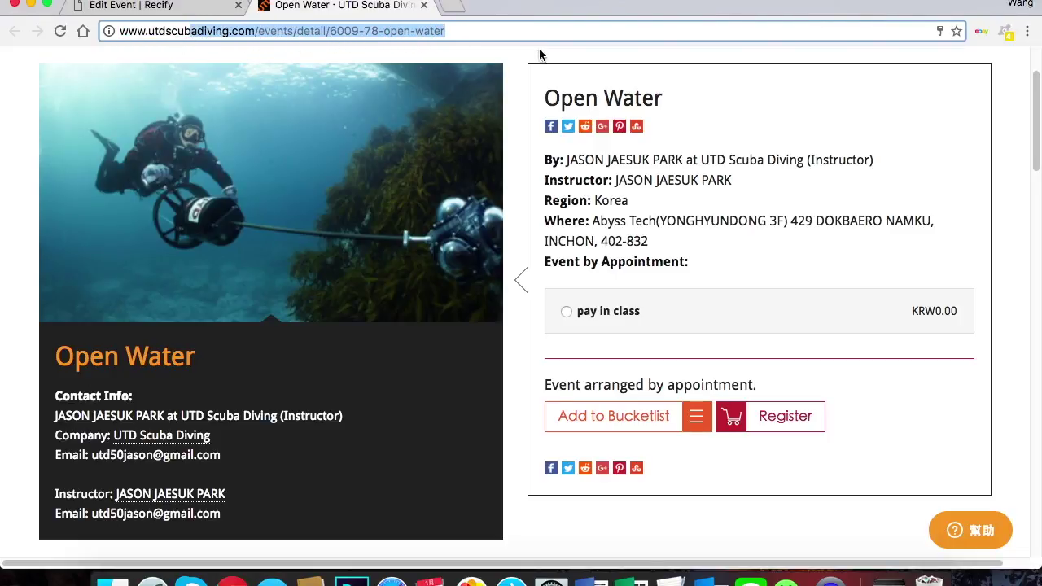
click(472, 33)
key(super+c)
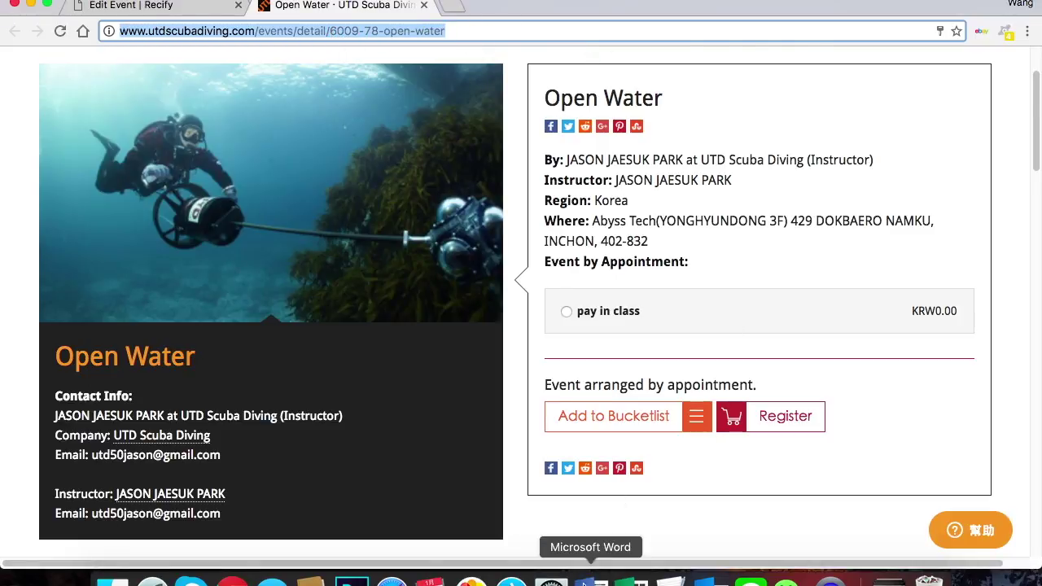
click(591, 580)
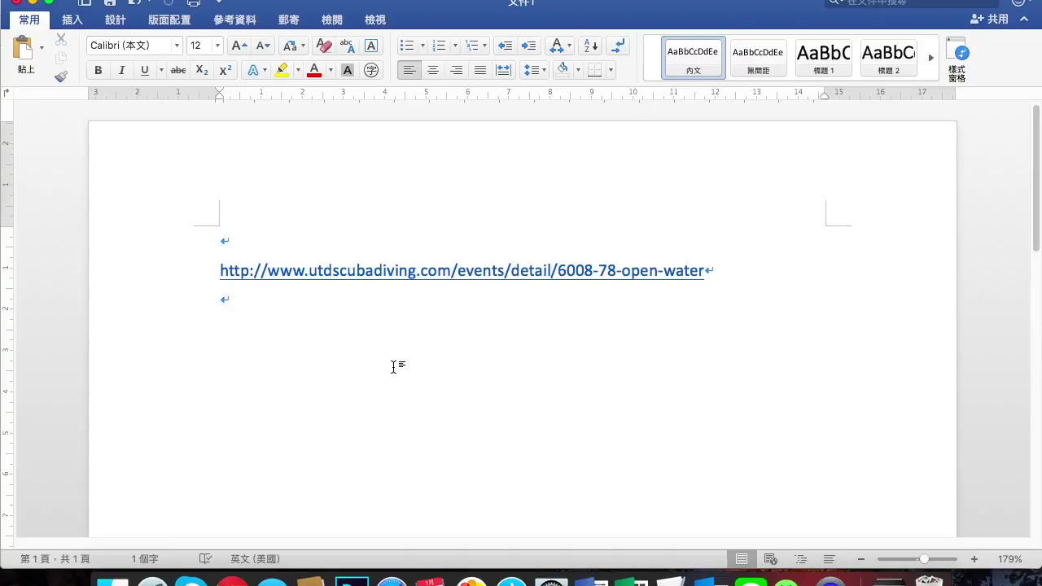
key(super+v)
key(Return)
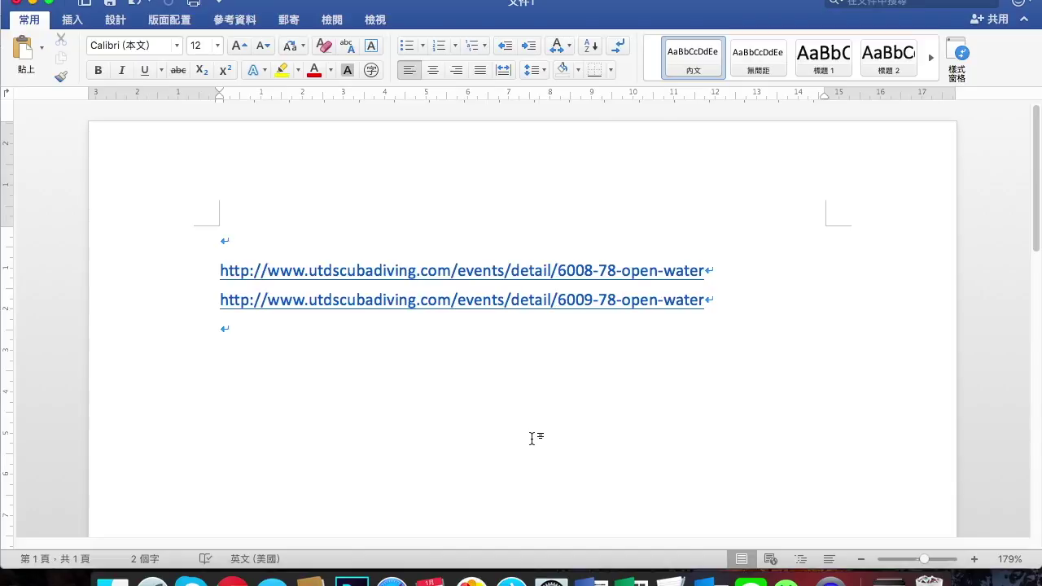
click(231, 580)
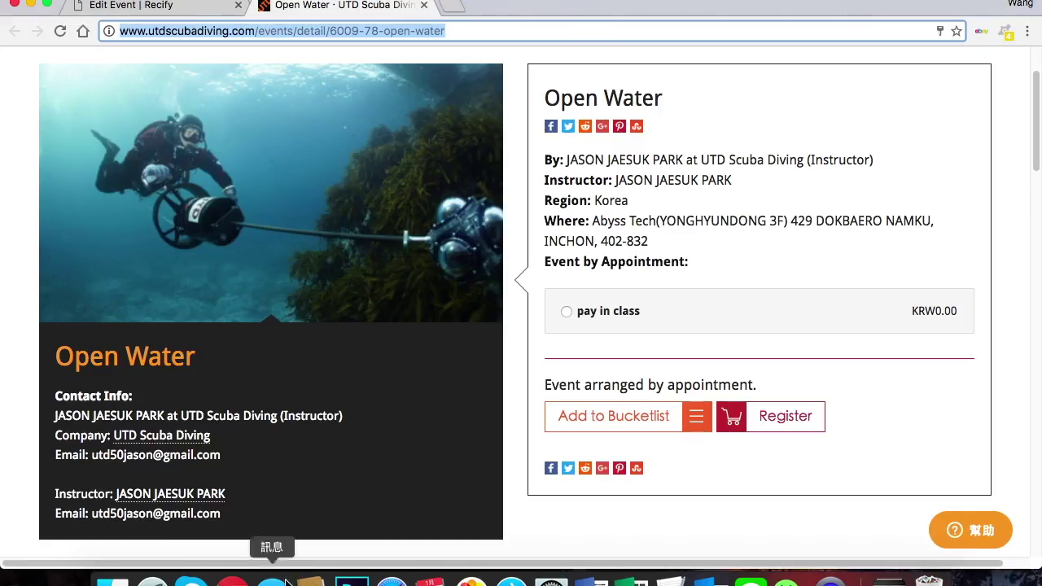